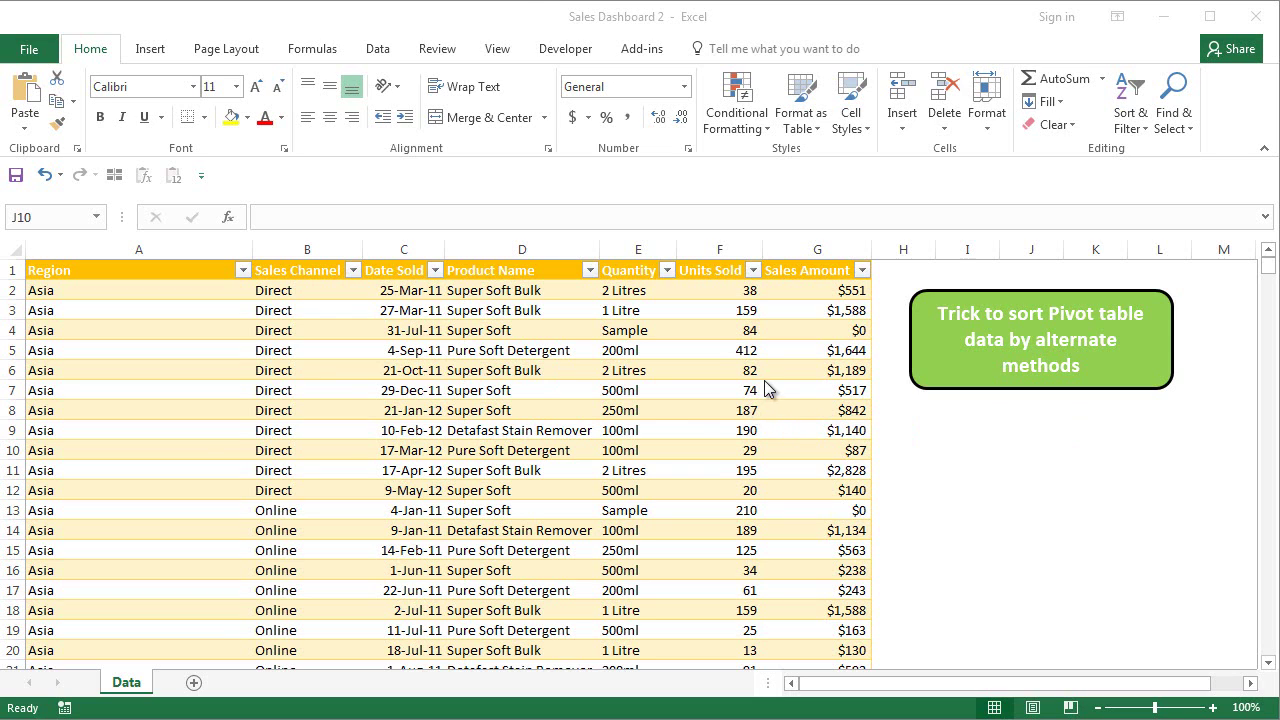
Insert a PivotTable from the sales data table on a new worksheet.
left_click(366, 355)
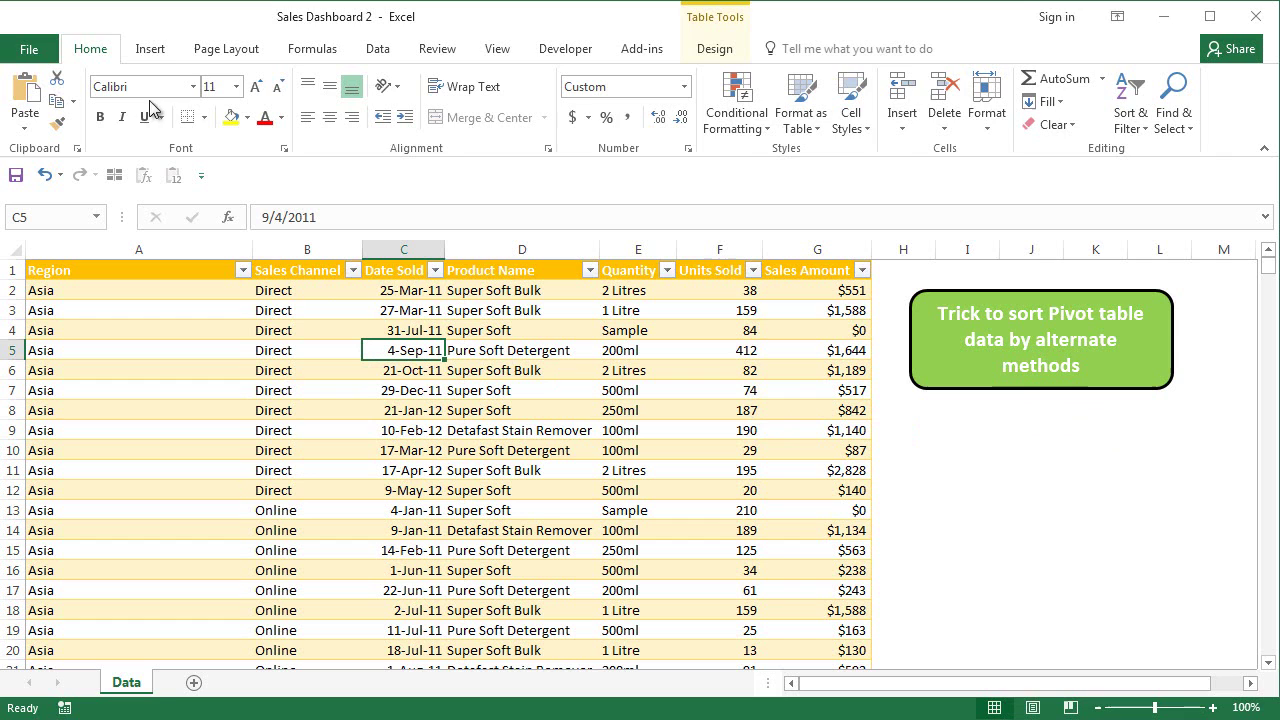
left_click(148, 49)
left_click(34, 105)
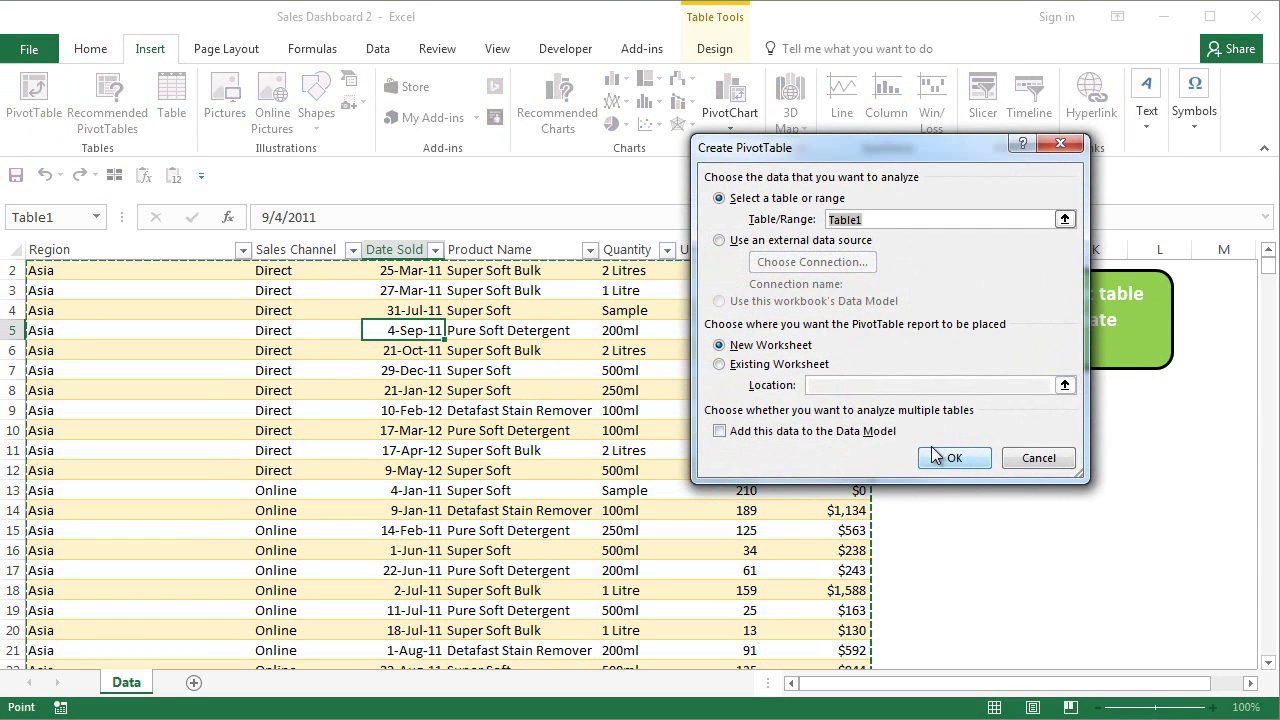
left_click(910, 455)
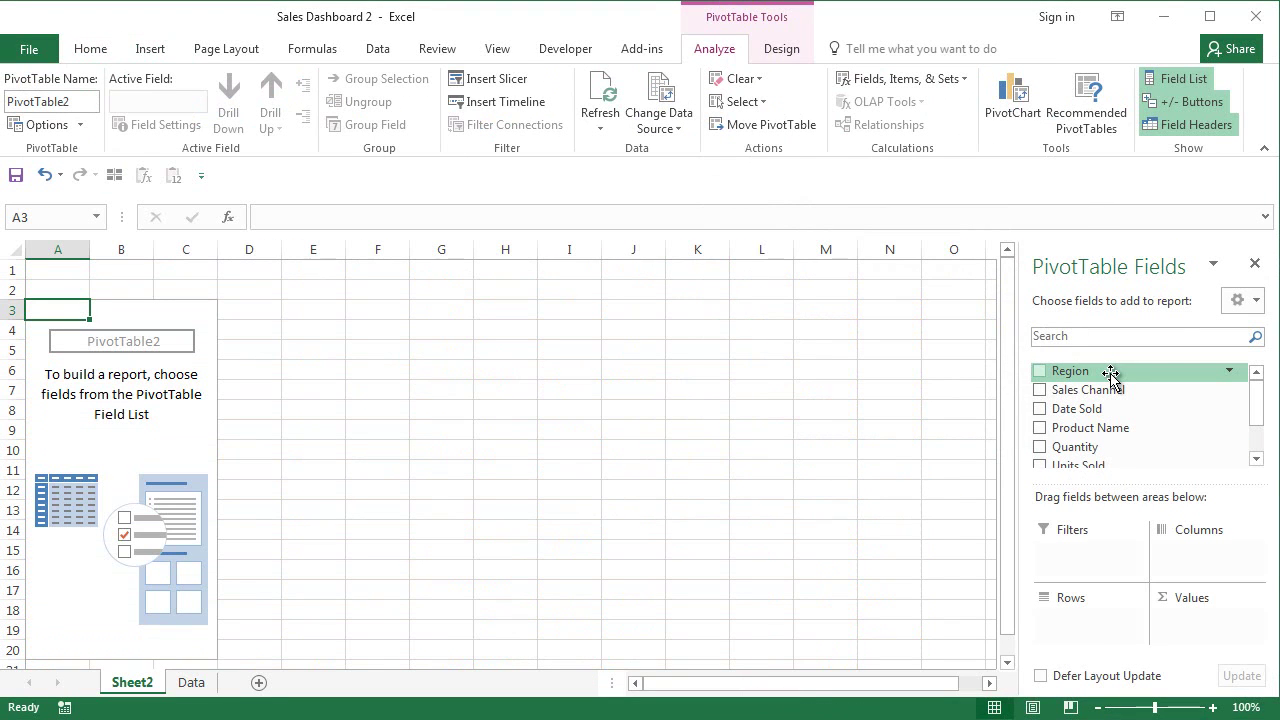
Put Region in the pivot rows and Sales Amount in the values.
left_click_drag(1110, 374, 1095, 630)
scroll(1140, 430, "down", 2)
left_click_drag(1090, 431, 1200, 630)
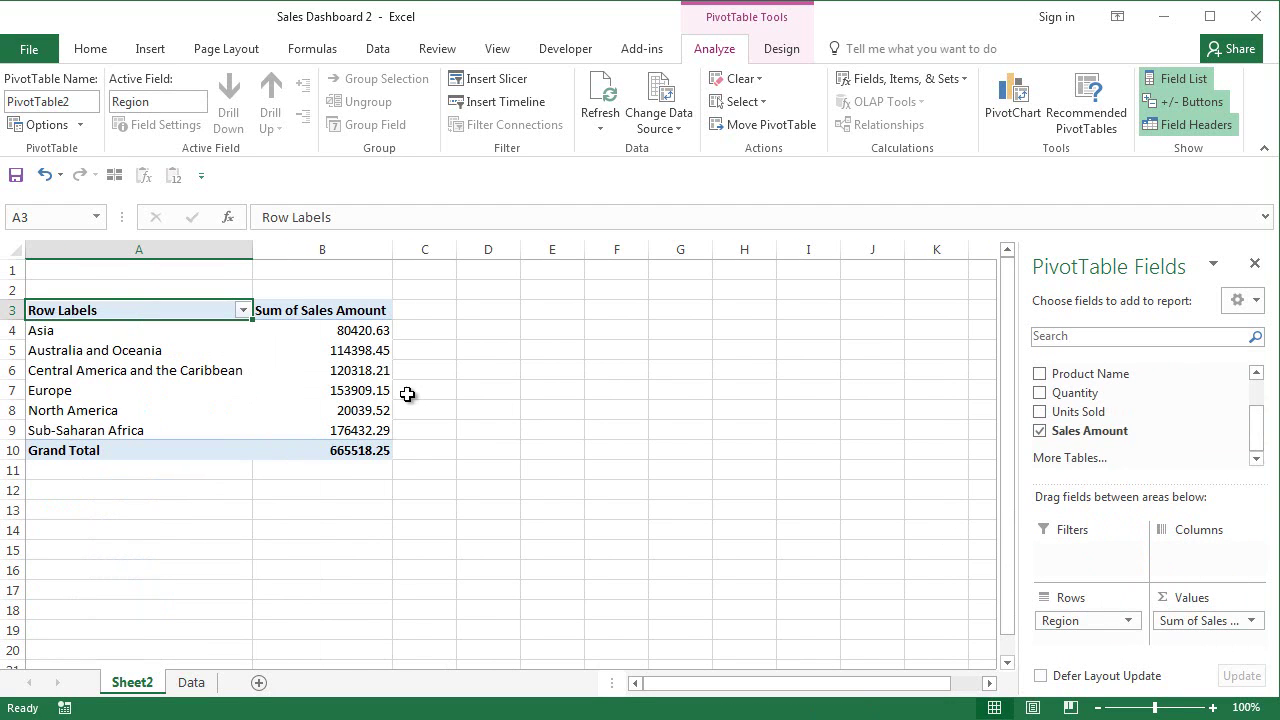
Sort the regions by total sales, largest to smallest, with Sub-Saharan Africa first.
right_click(355, 346)
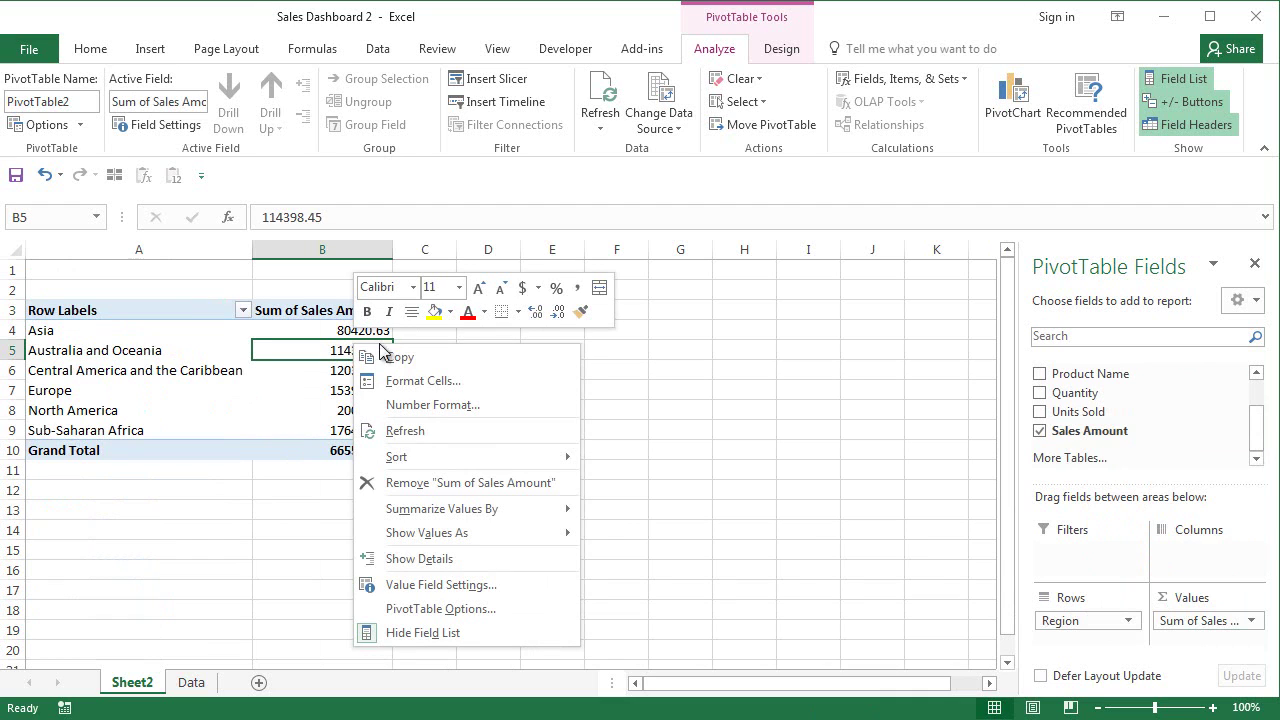
mouse_move(497, 459)
left_click(668, 459)
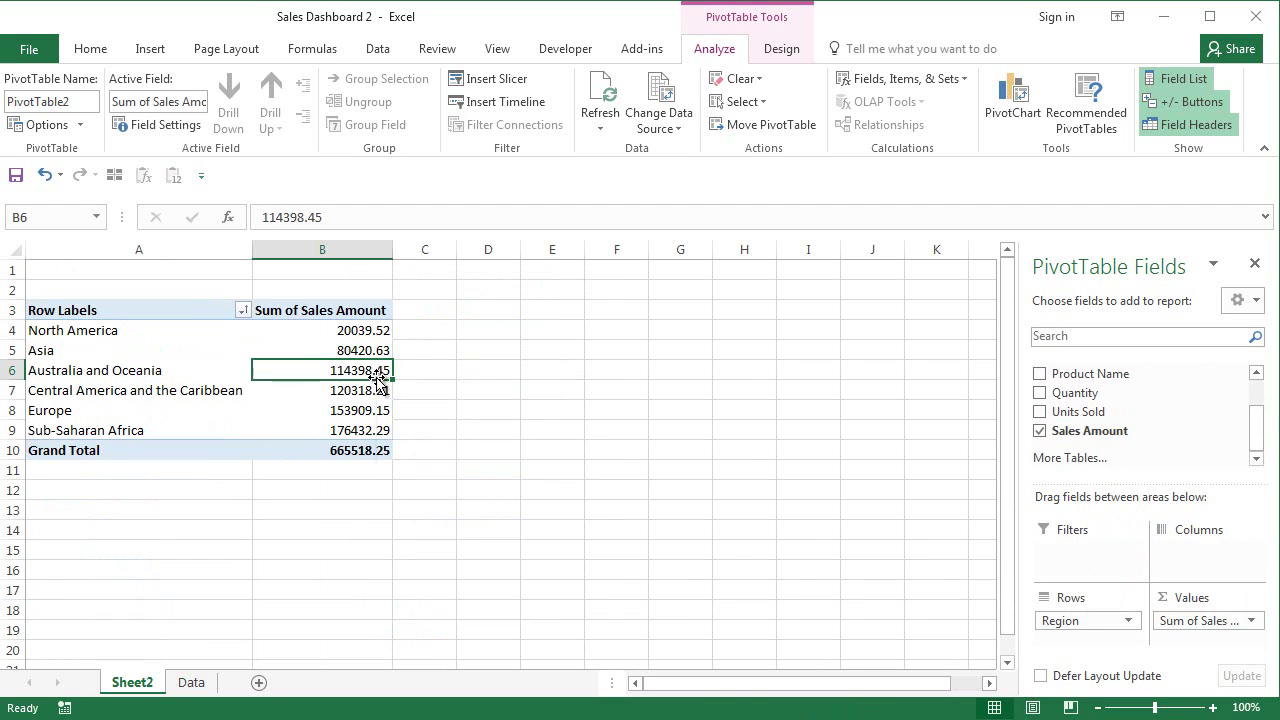
right_click(362, 370)
mouse_move(531, 484)
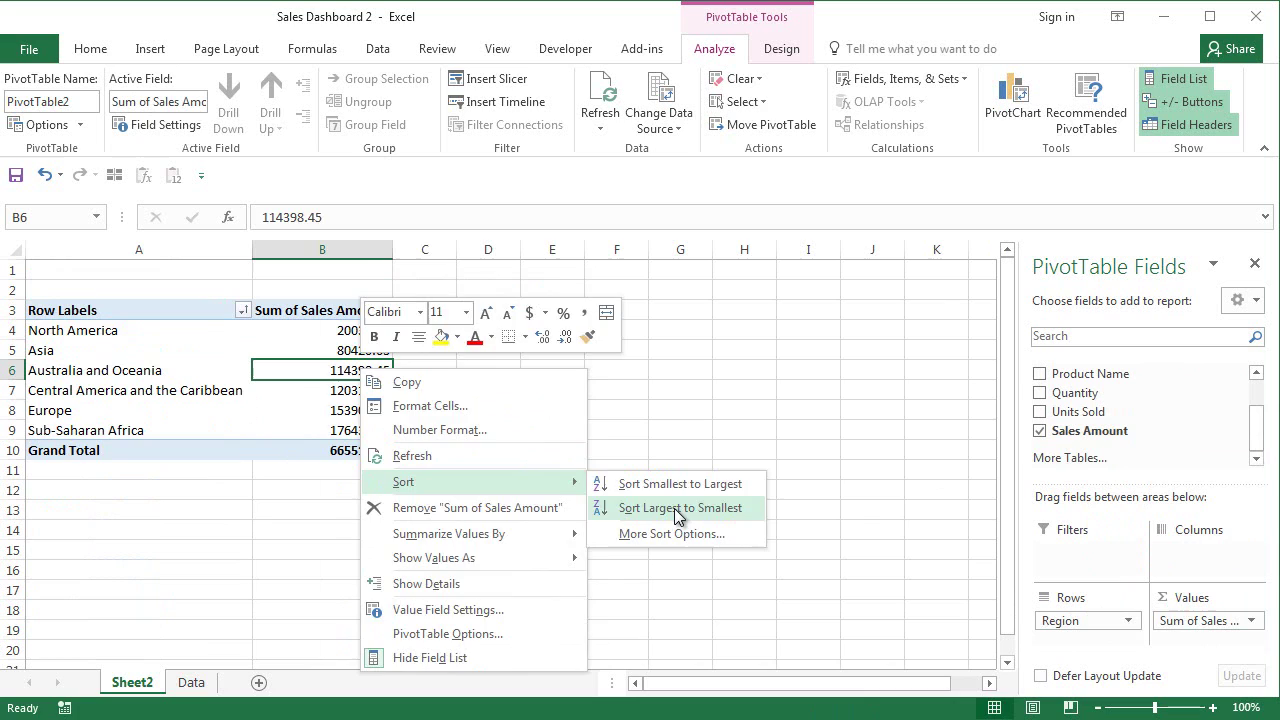
left_click(672, 508)
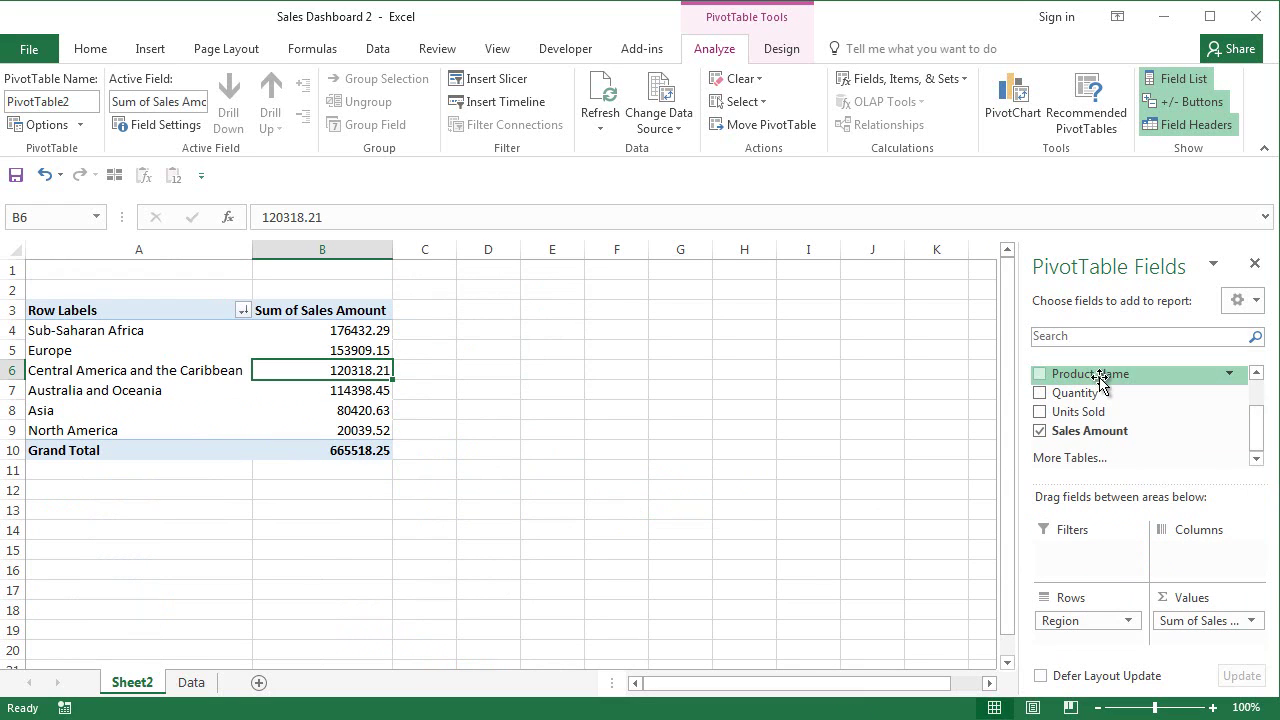
Nest Product Name under Region and sort products by sales, largest first.
left_click_drag(1258, 432, 1098, 638)
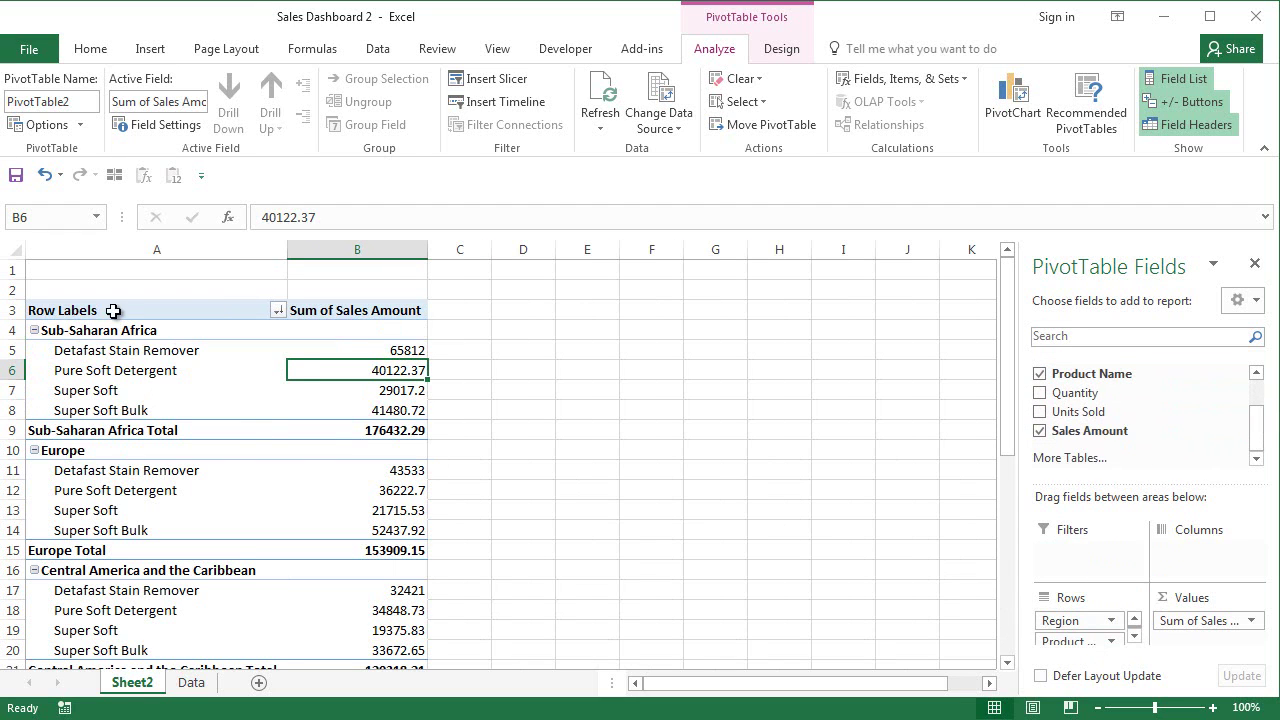
left_click(400, 353)
right_click(400, 354)
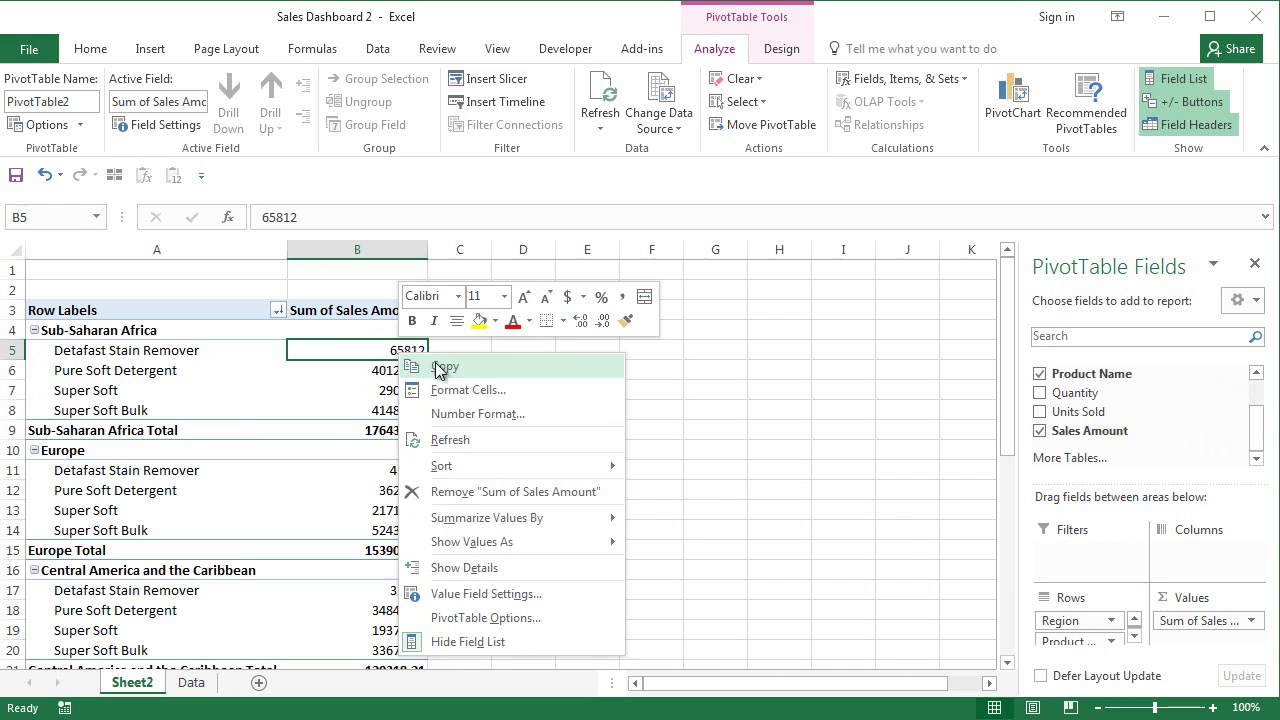
left_click(694, 484)
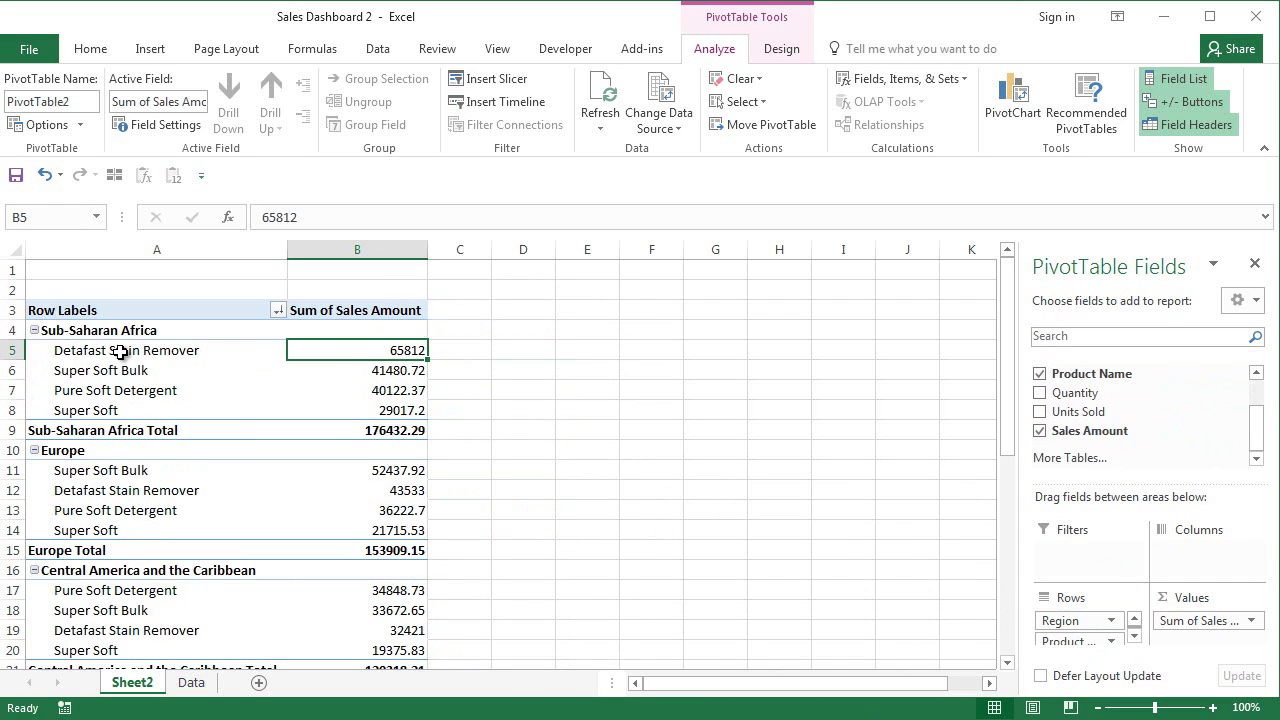
Highlight the Sub-Saharan Africa and Europe product names and sales to check the order.
left_click_drag(130, 350, 135, 398)
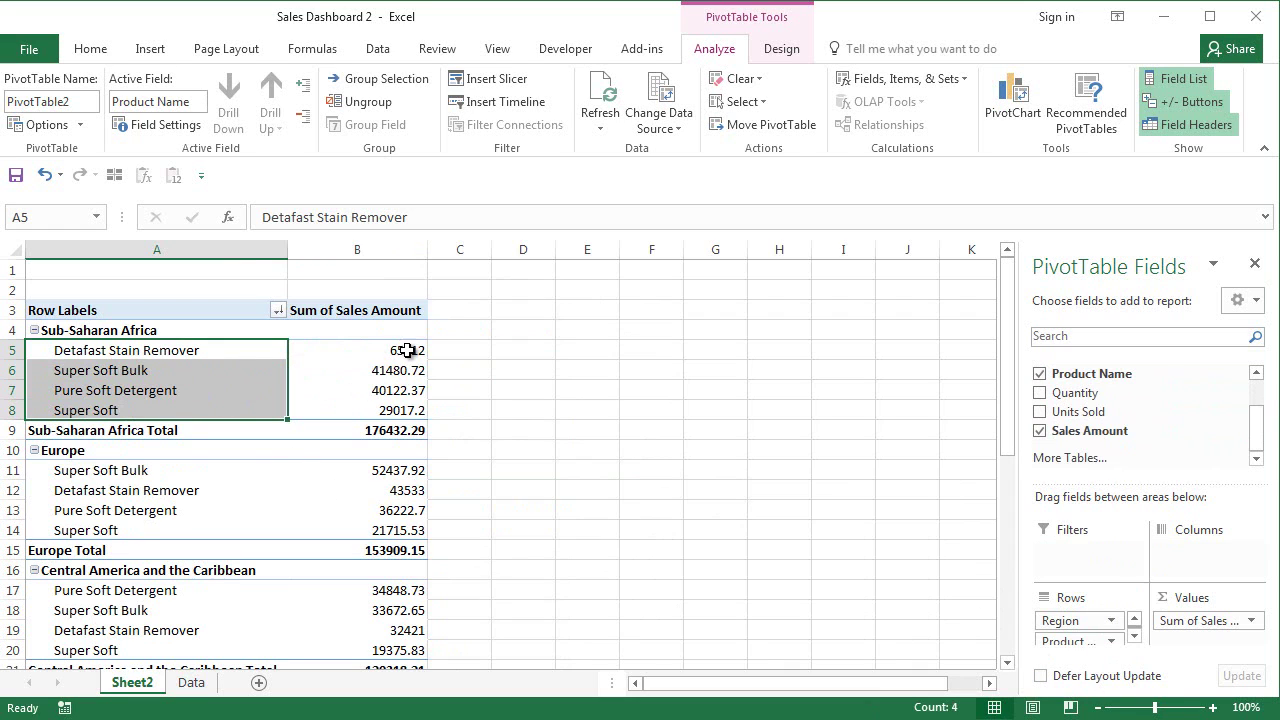
left_click_drag(408, 350, 408, 410)
left_click_drag(397, 470, 394, 528)
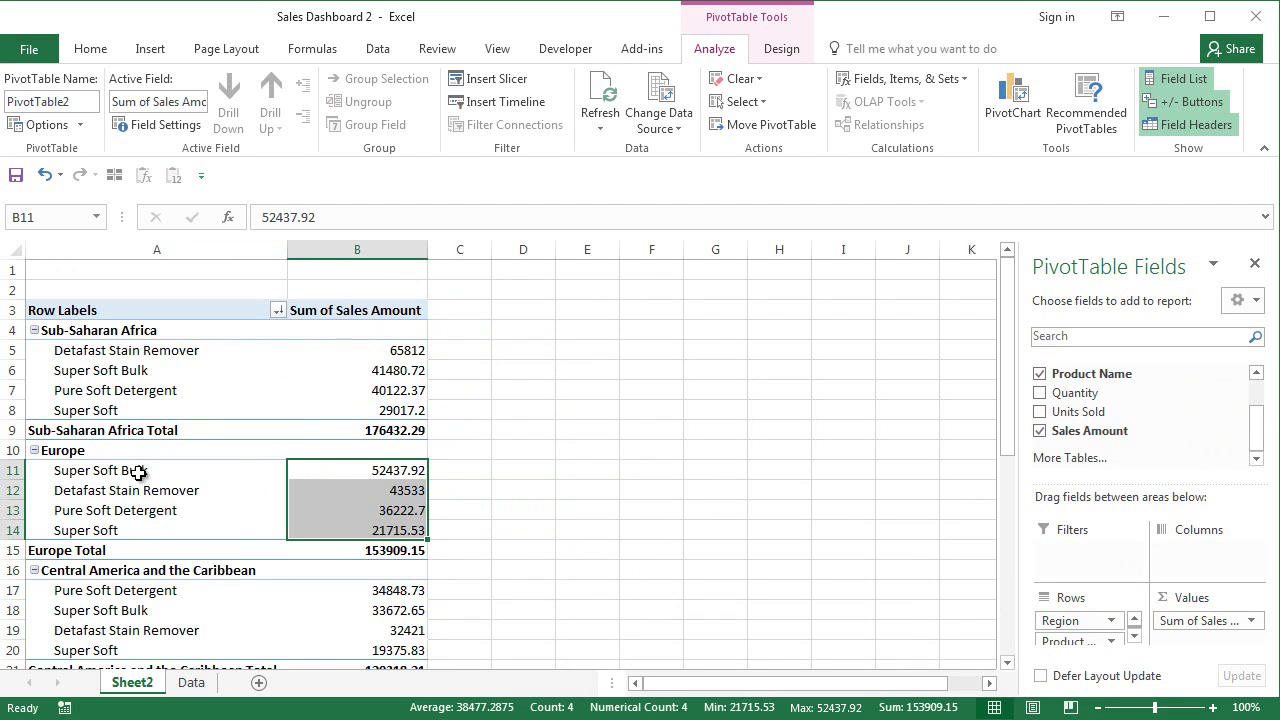
left_click_drag(138, 473, 131, 528)
scroll(403, 530, "down", 5)
scroll(400, 515, "up", 5)
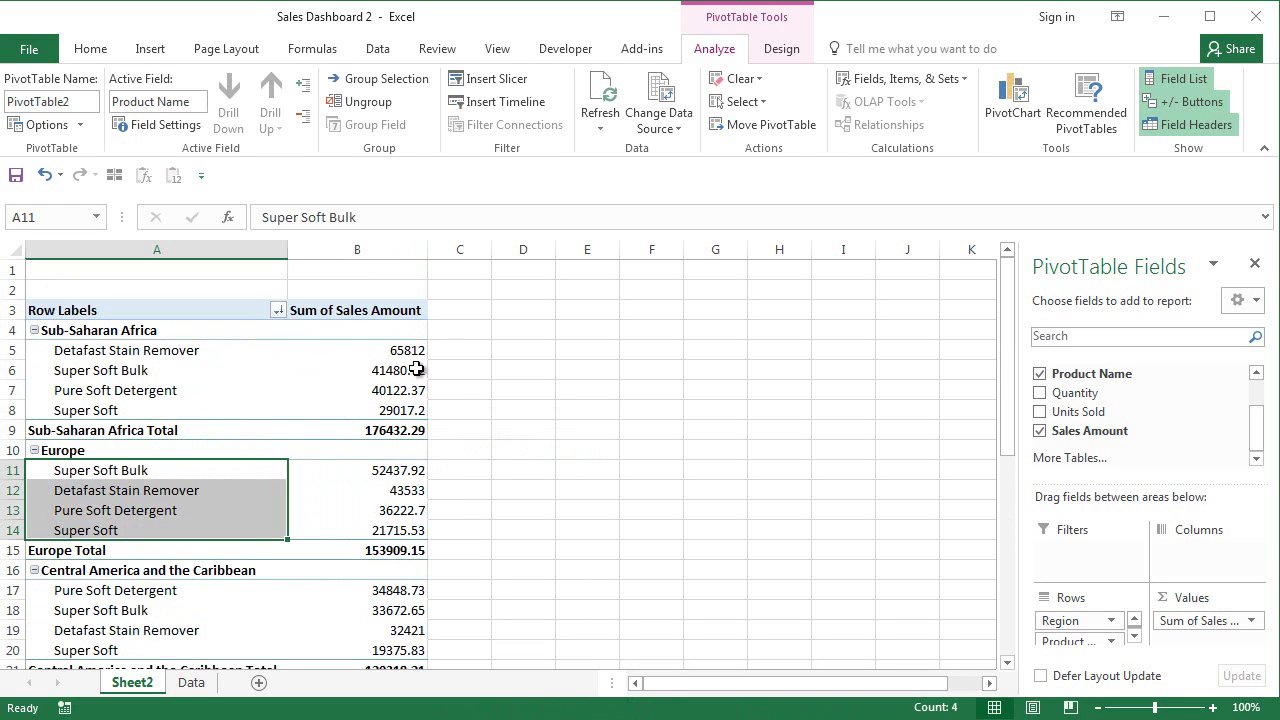
Switch the pivot to tabular form and repeat all item labels.
left_click(795, 52)
left_click(136, 118)
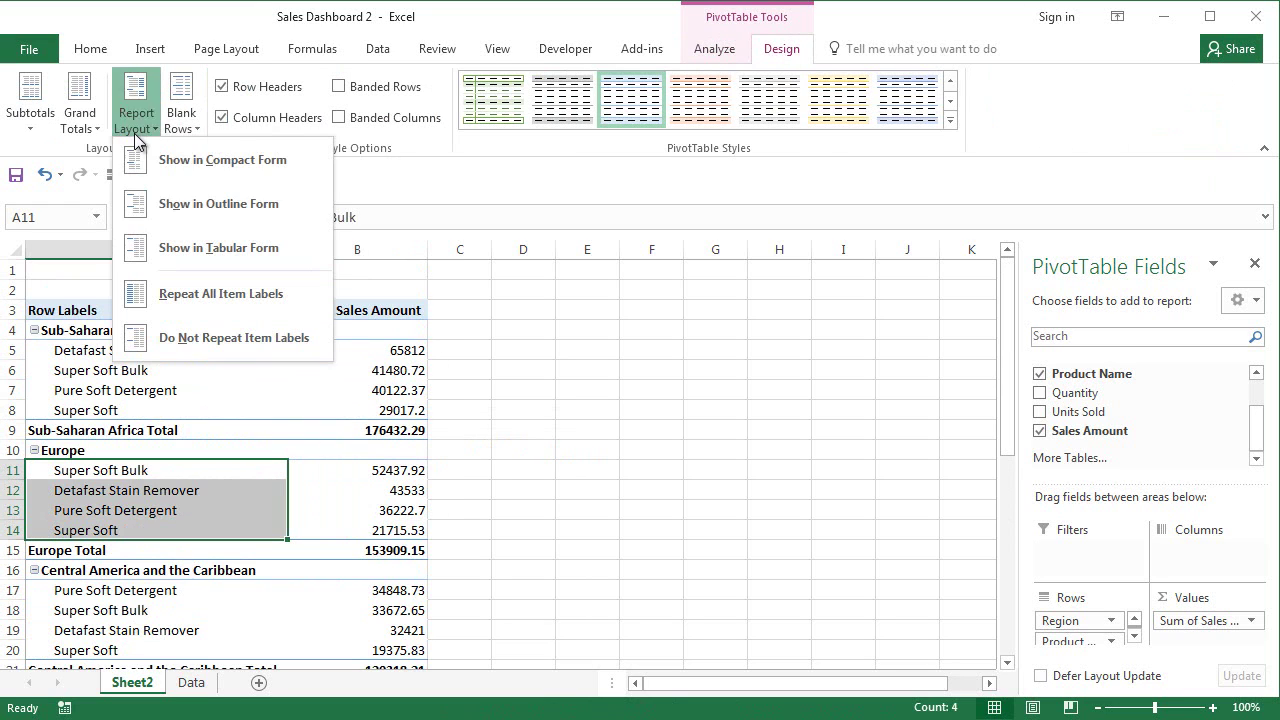
left_click(226, 258)
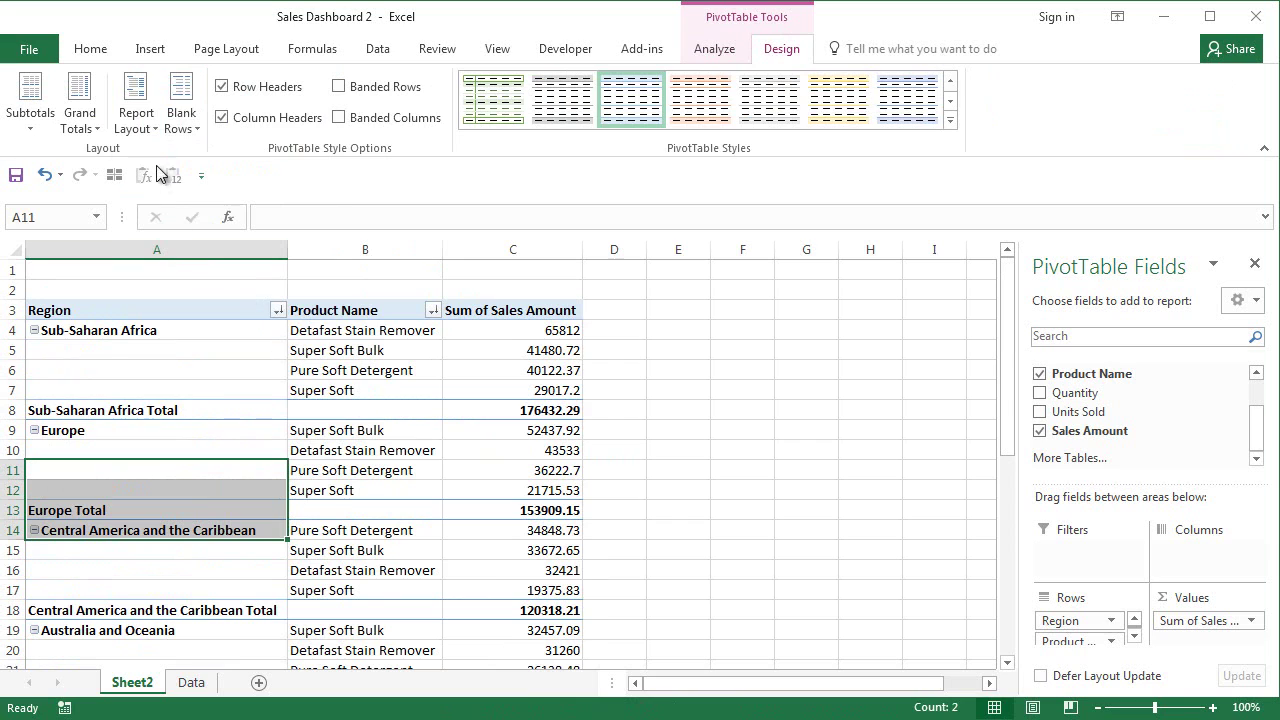
left_click(136, 115)
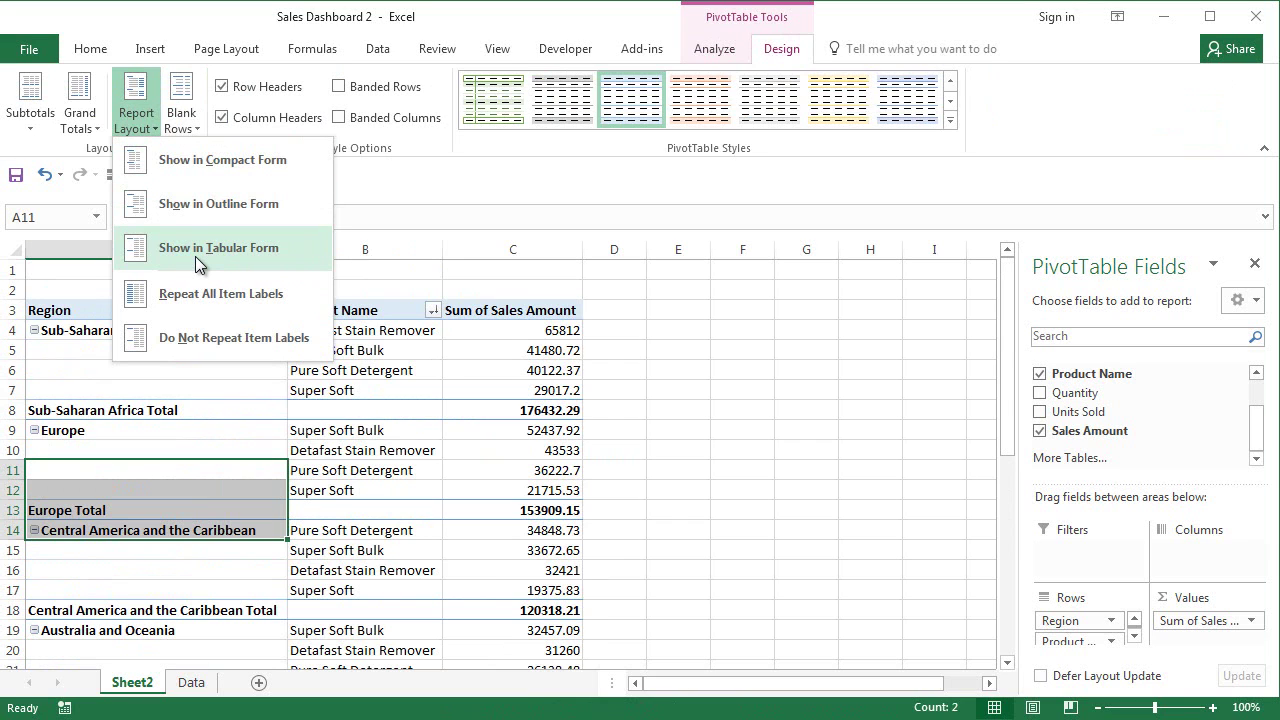
left_click(205, 293)
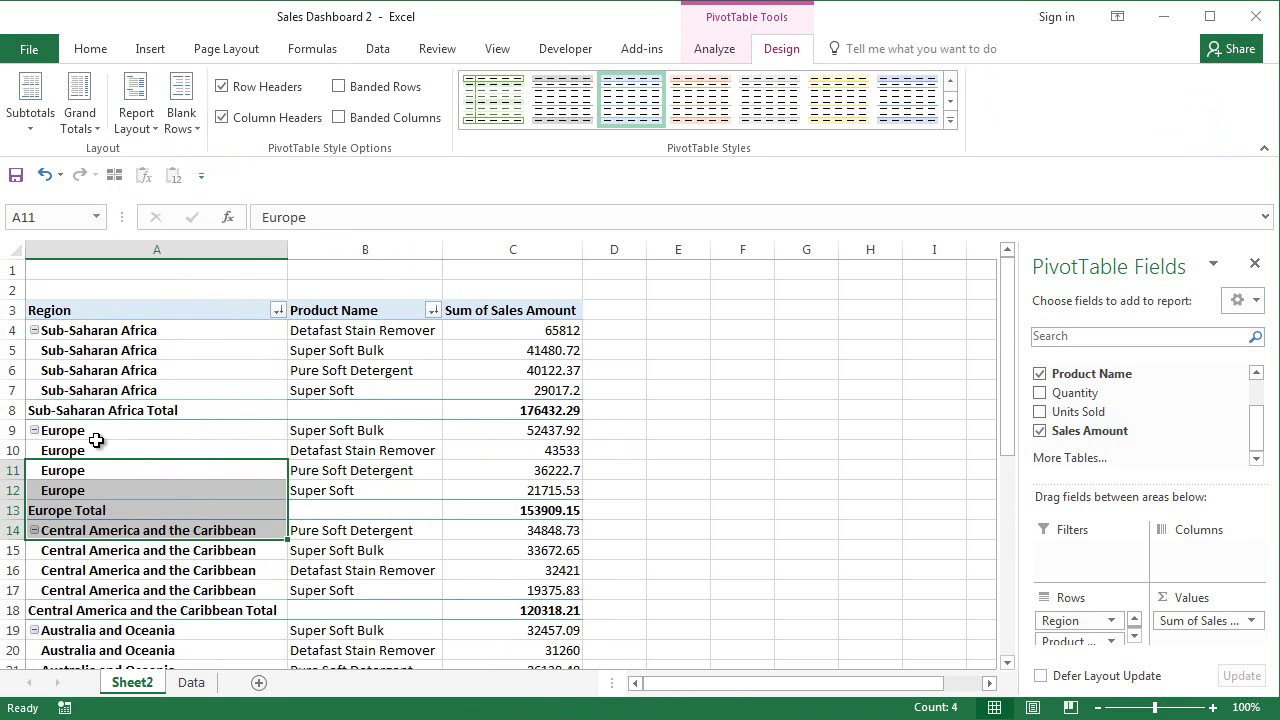
Turn off region subtotals and select the Region label column.
left_click(30, 105)
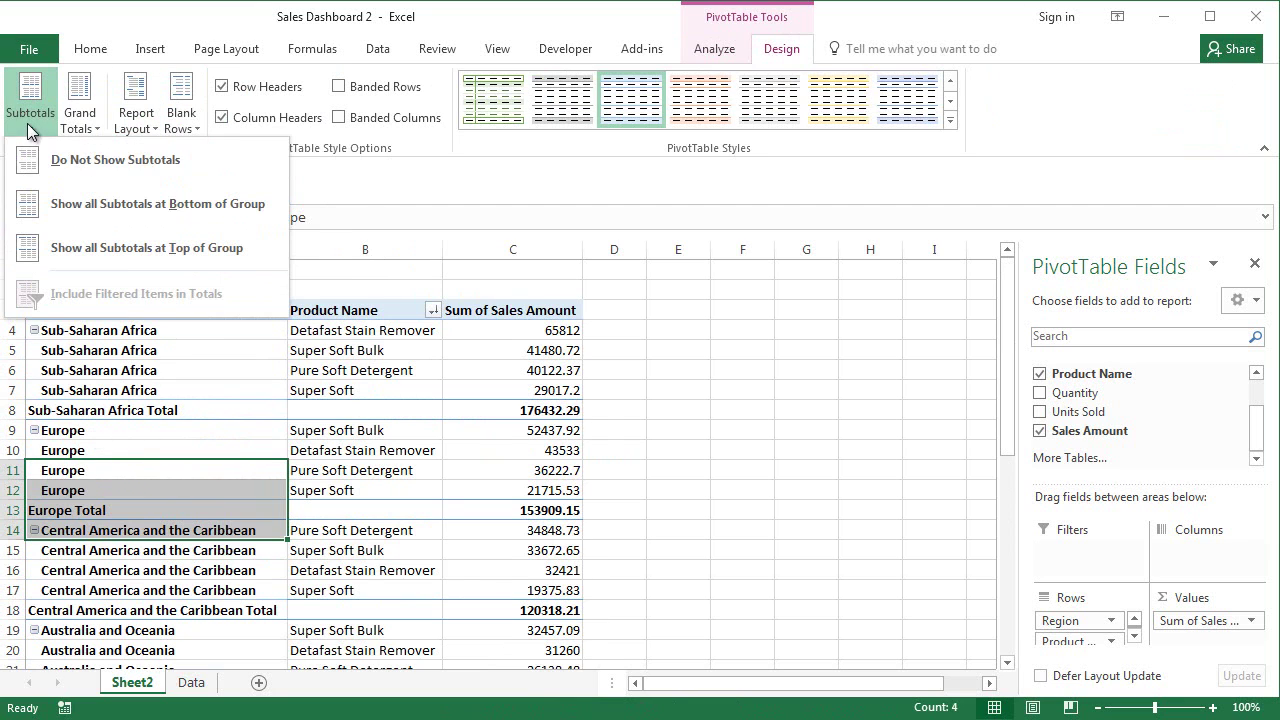
left_click(116, 160)
left_click(233, 480)
key("ctrl+space")
scroll(229, 474, "down", 5)
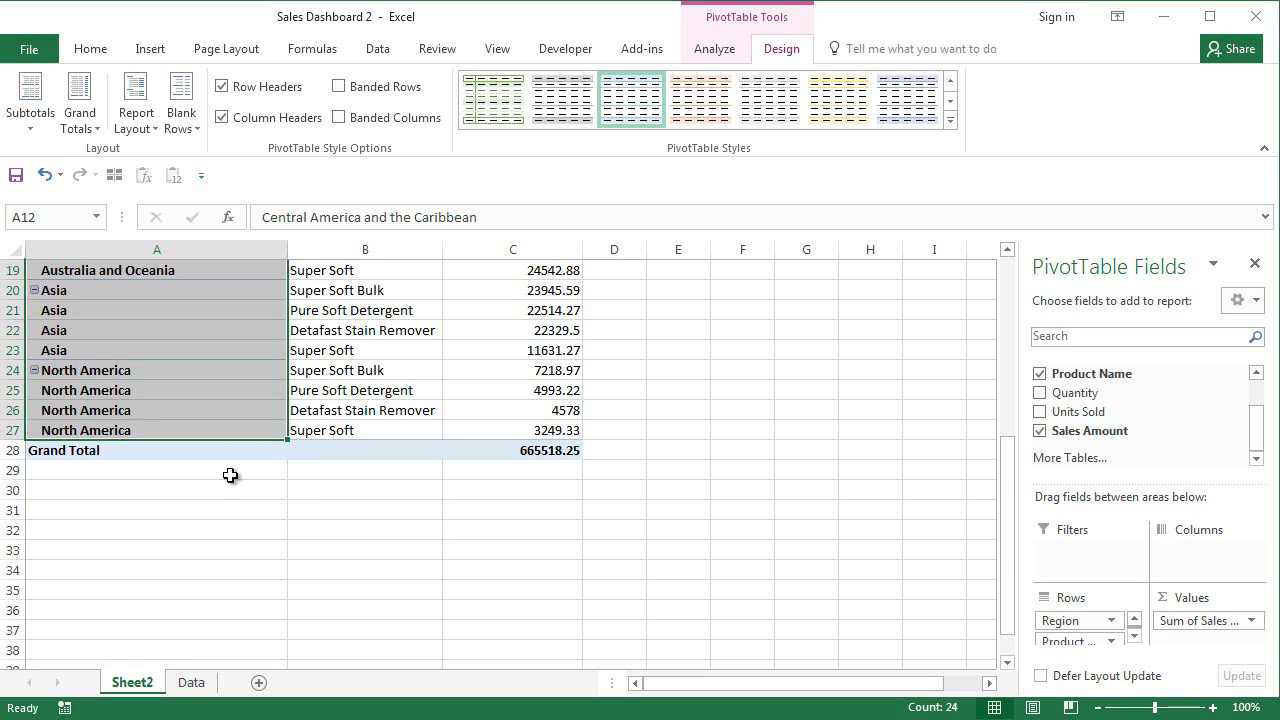
scroll(236, 469, "up", 5)
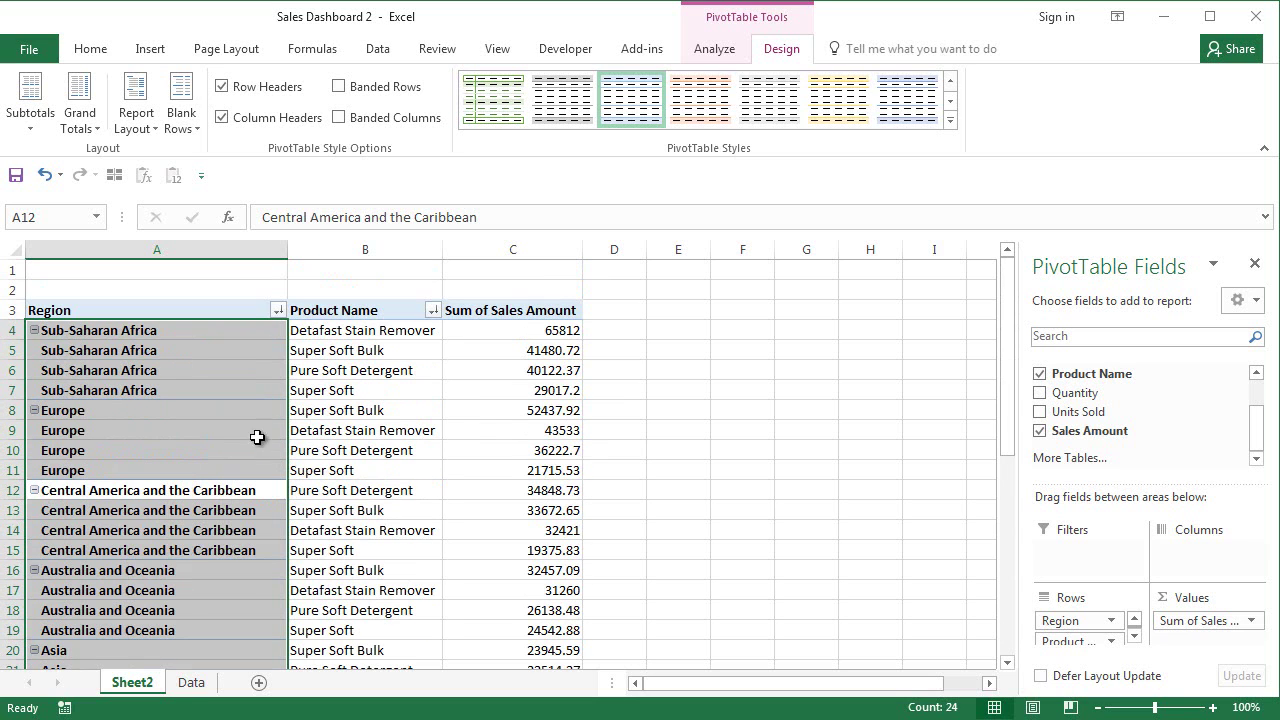
left_click(537, 350)
left_click_drag(531, 330, 532, 608)
scroll(257, 391, "up", 3)
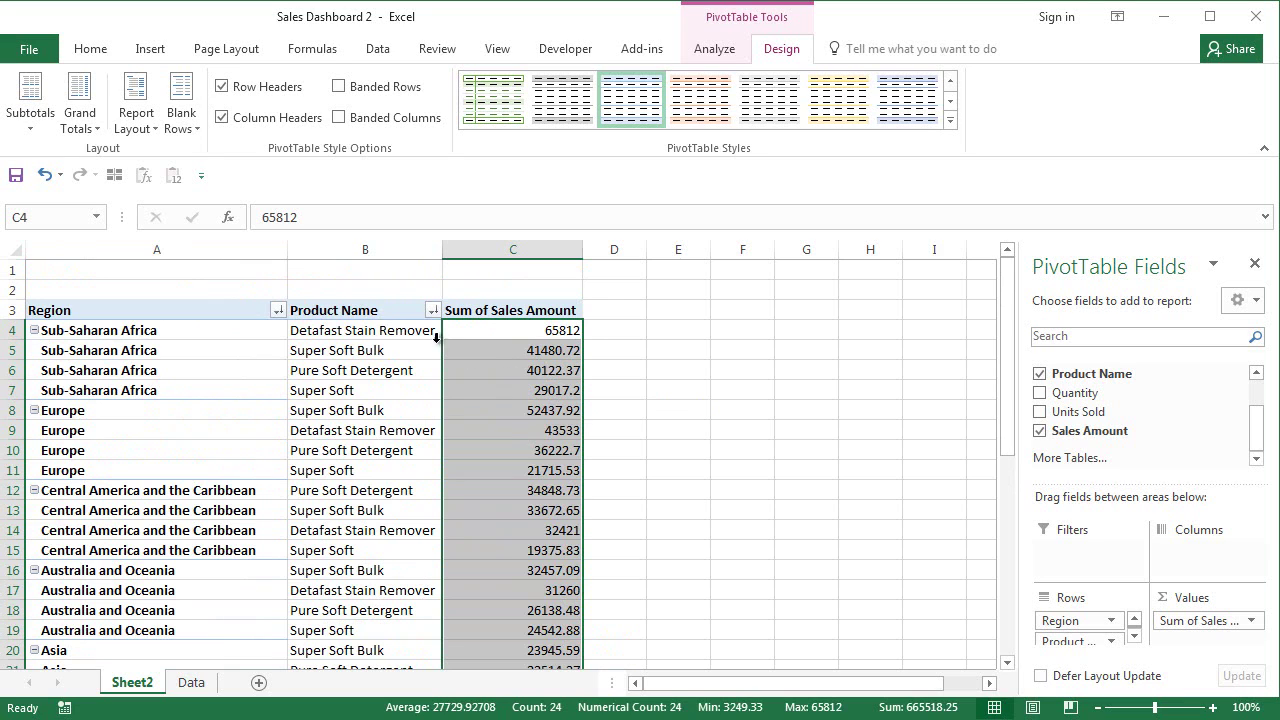
left_click_drag(209, 330, 217, 386)
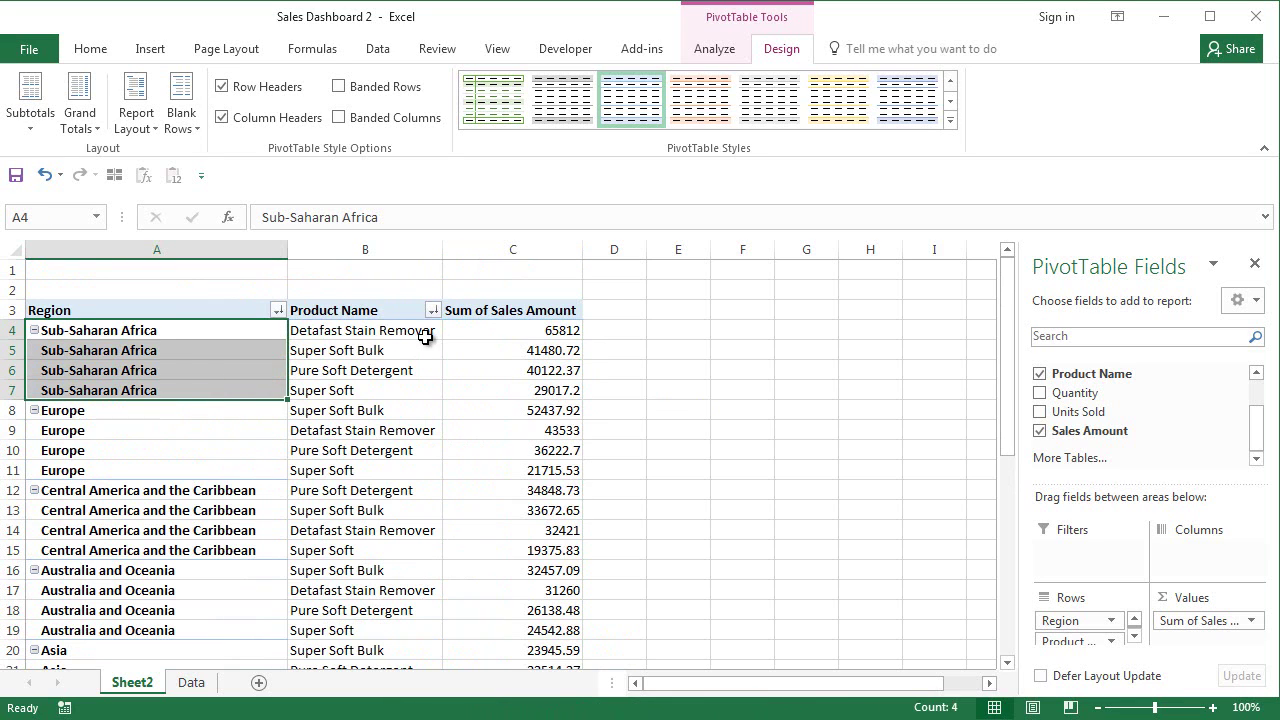
left_click_drag(409, 332, 418, 380)
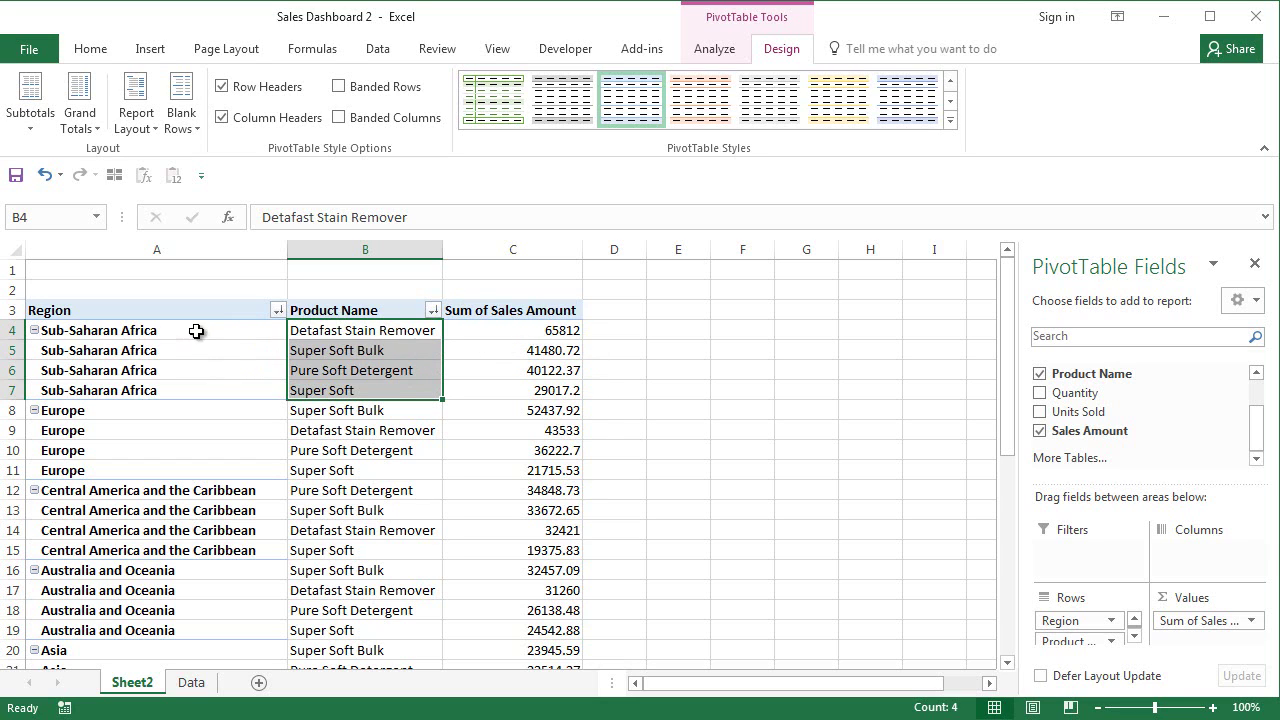
left_click_drag(196, 332, 205, 387)
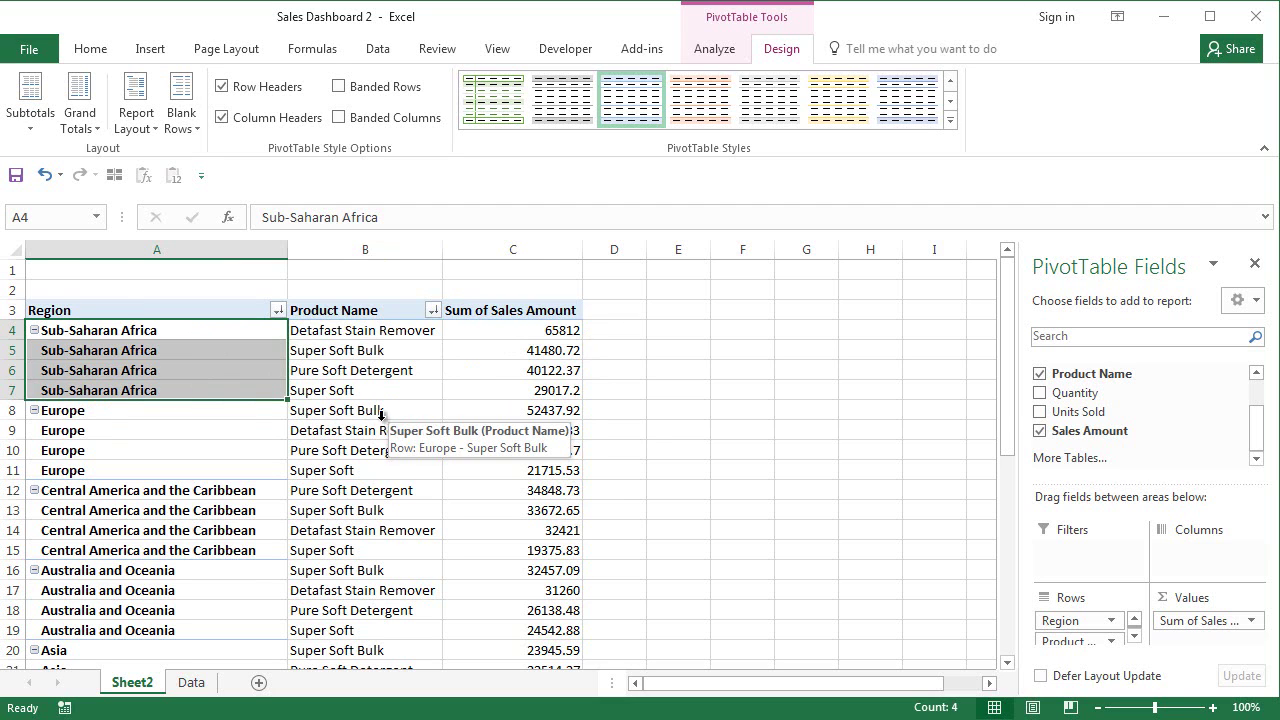
scroll(349, 446, "down", 6)
scroll(330, 420, "up", 6)
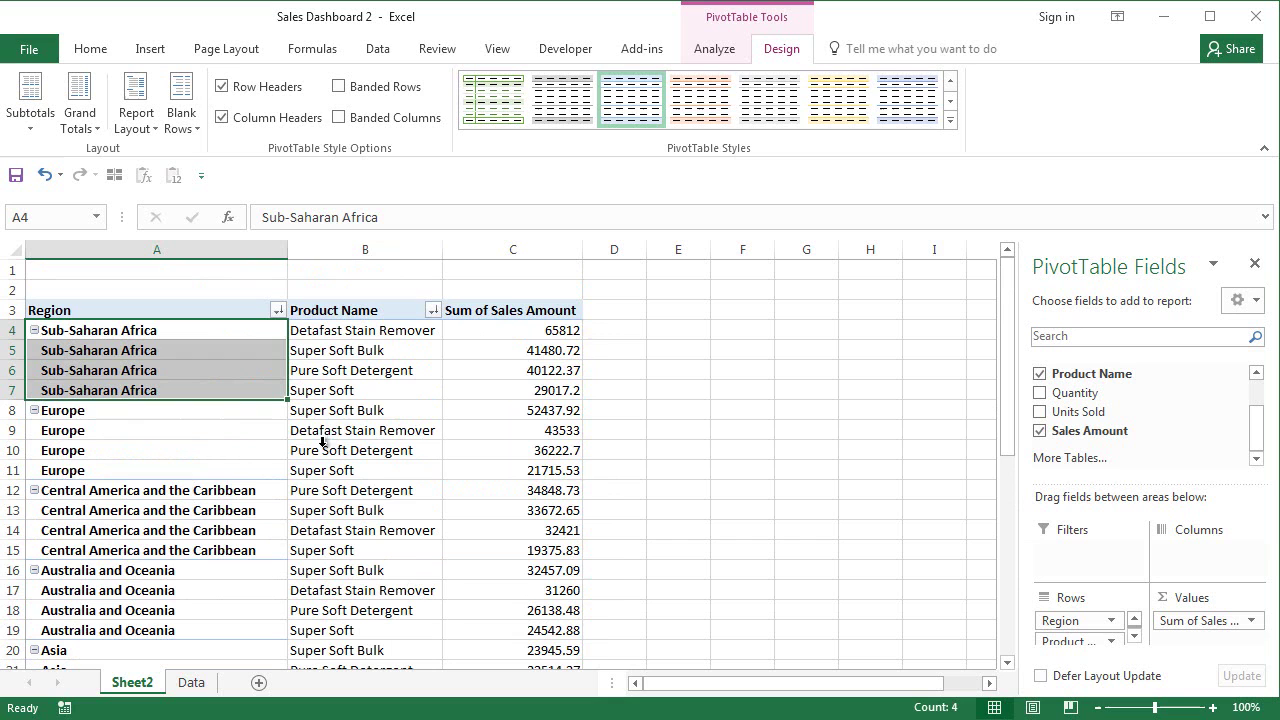
left_click_drag(236, 330, 480, 660)
scroll(462, 375, "up", 3)
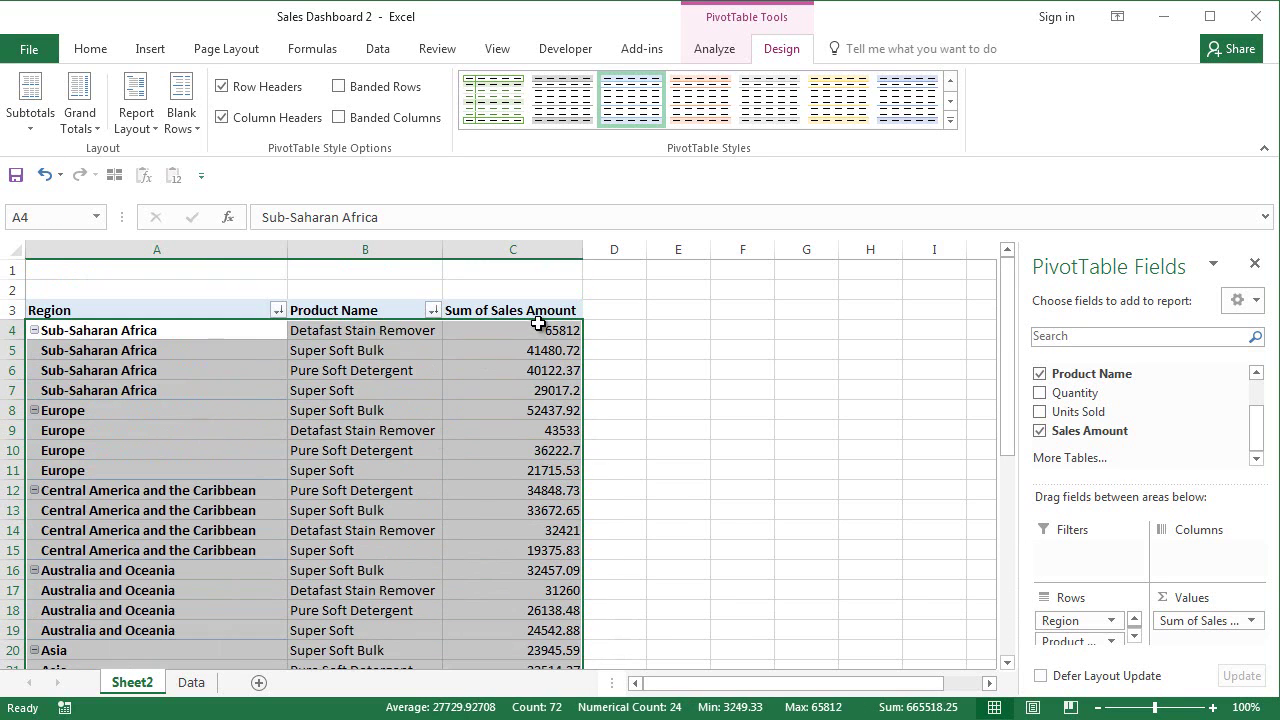
left_click_drag(540, 330, 503, 612)
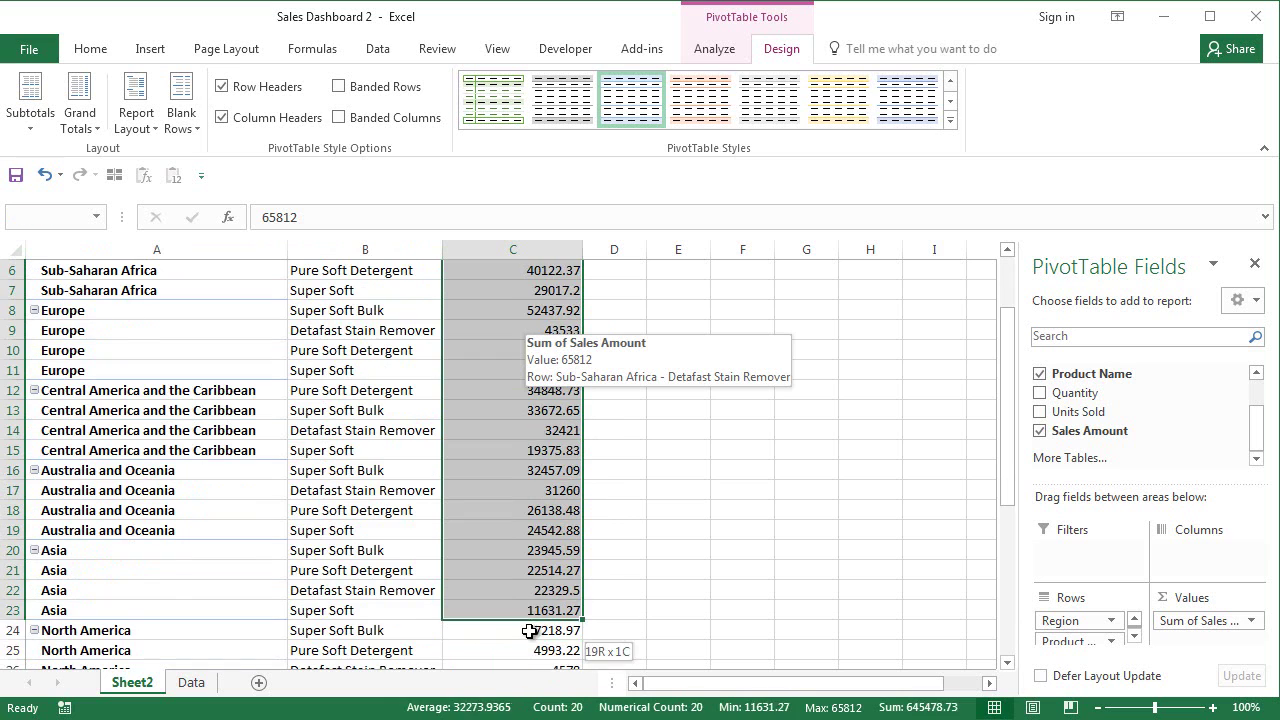
scroll(300, 410, "up", 2)
Copy the pivot range A3:C28 and paste it as plain values at E3.
left_click_drag(157, 313, 533, 628)
key("ctrl+c")
scroll(737, 511, "up", 3)
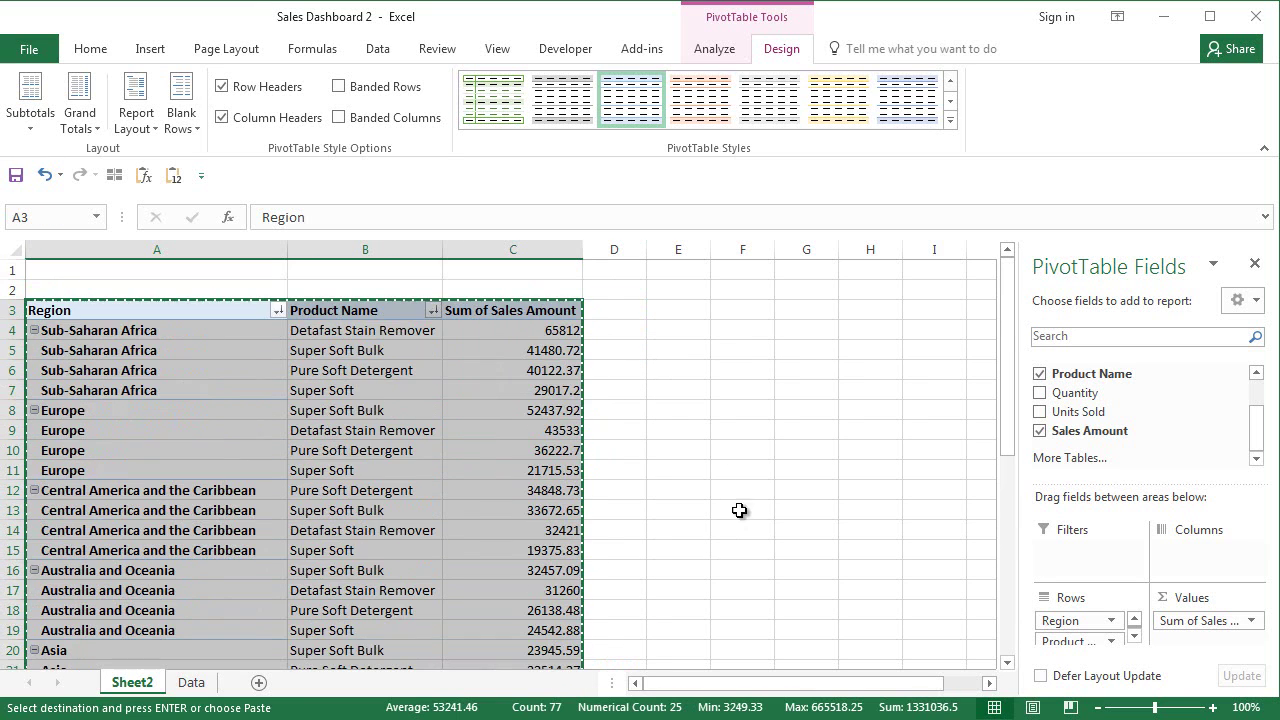
left_click(665, 312)
key("ctrl+v")
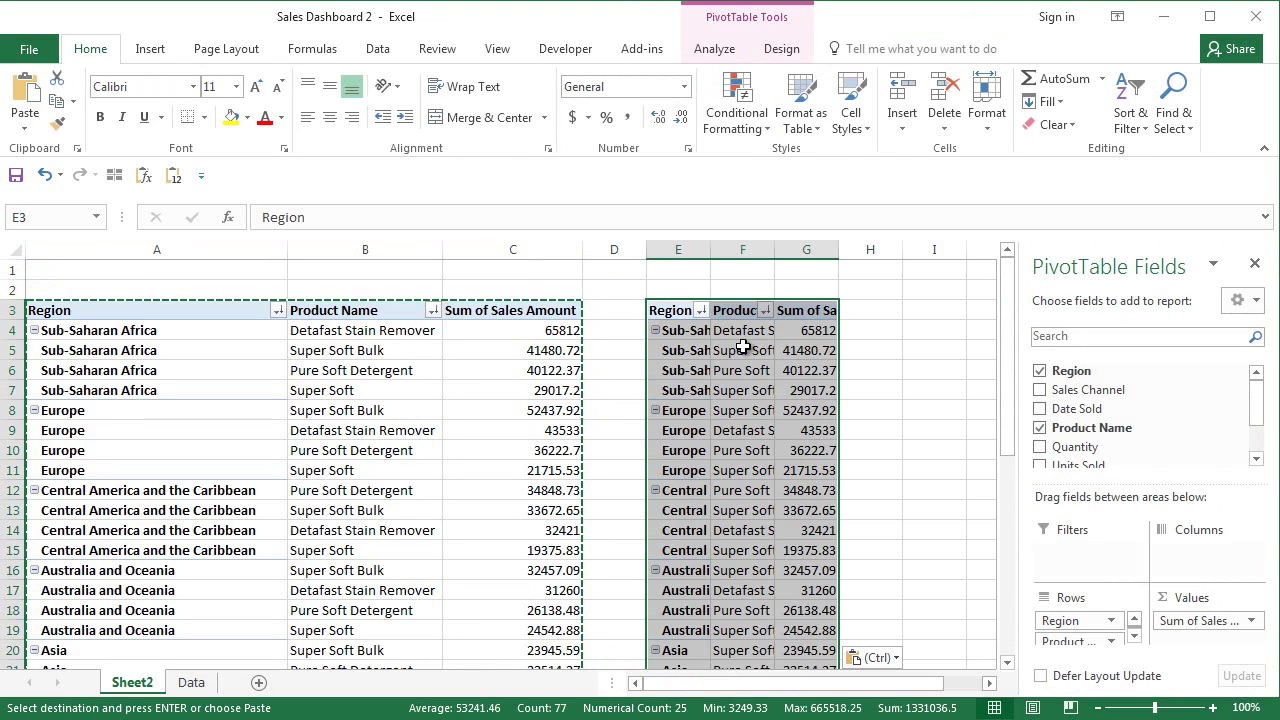
key("ctrl+z")
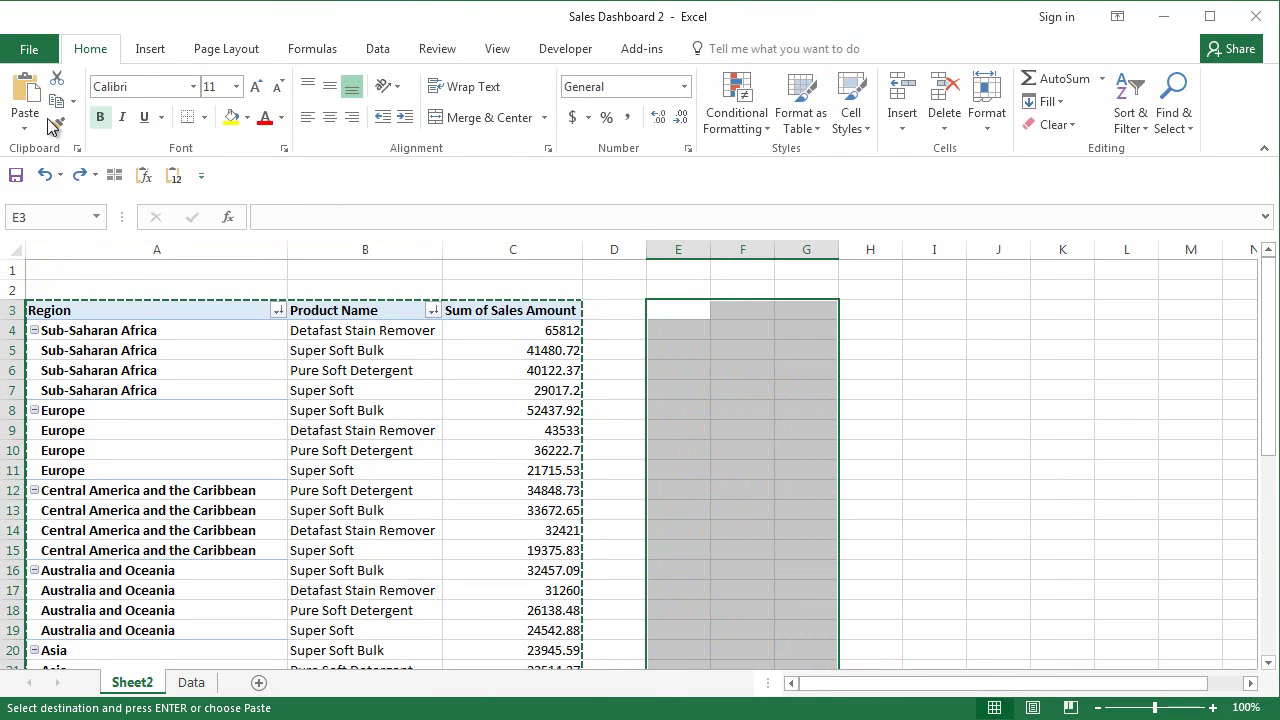
left_click(25, 120)
left_click(22, 257)
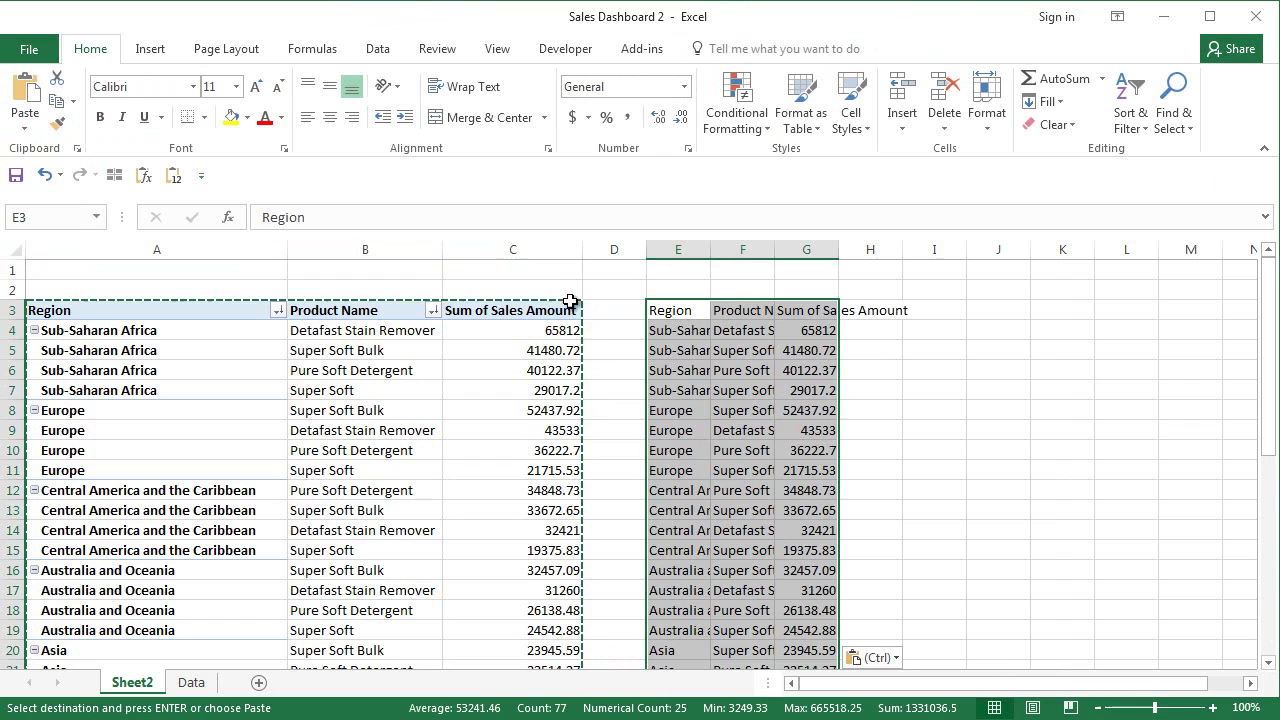
Autofit columns E through G to fit the pasted data.
left_click_drag(683, 250, 856, 251)
double_click(838, 250)
left_click(377, 48)
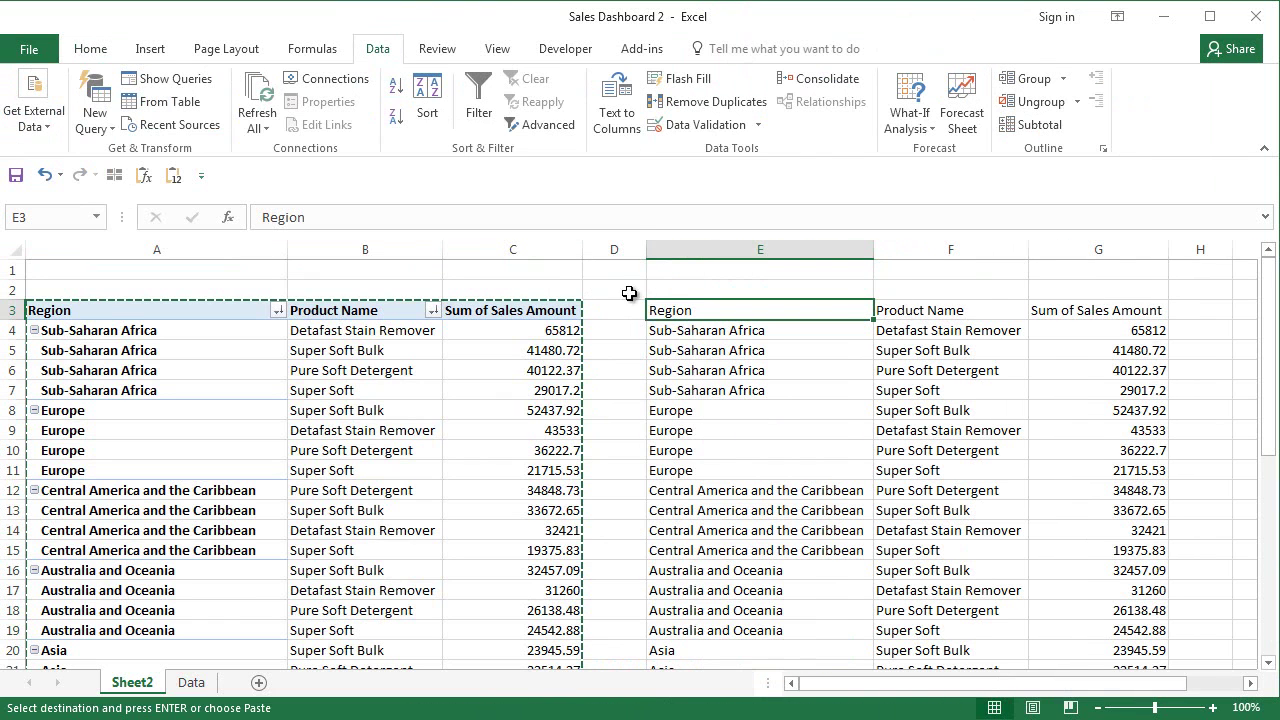
Sort columns E:G by Sum of Sales Amount, smallest to largest, starting at 3249.33.
left_click(430, 113)
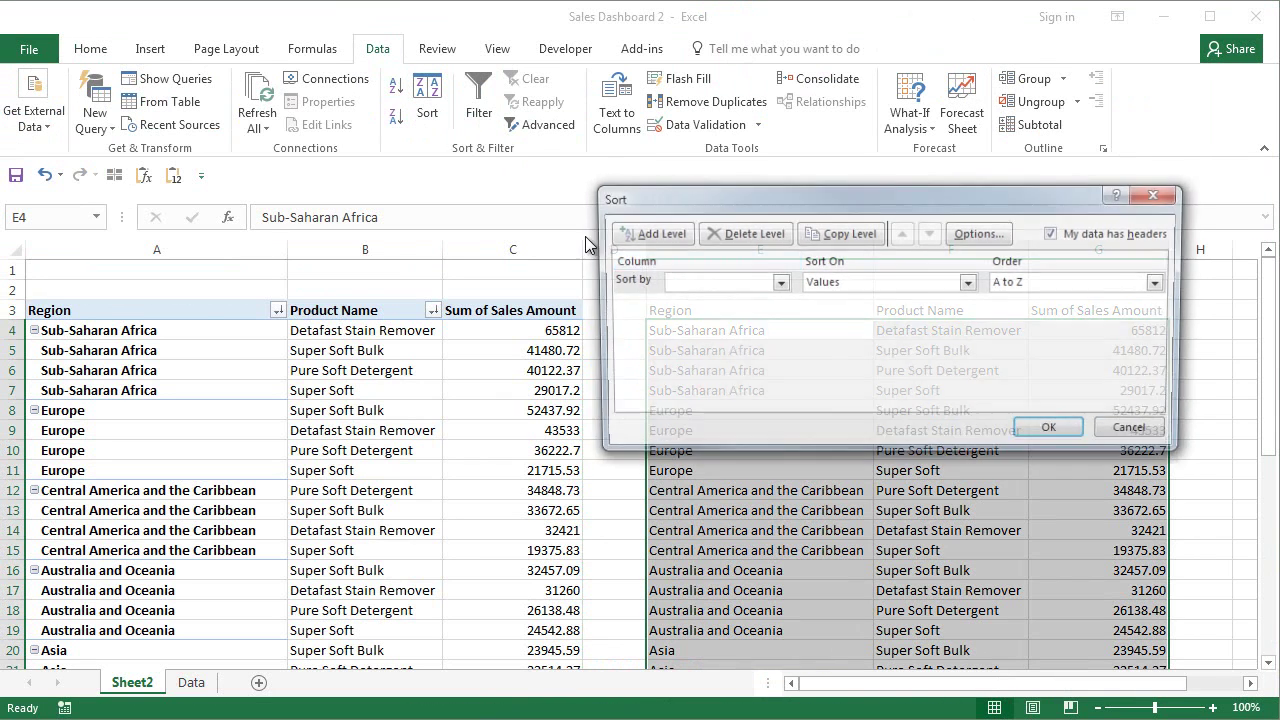
left_click(777, 282)
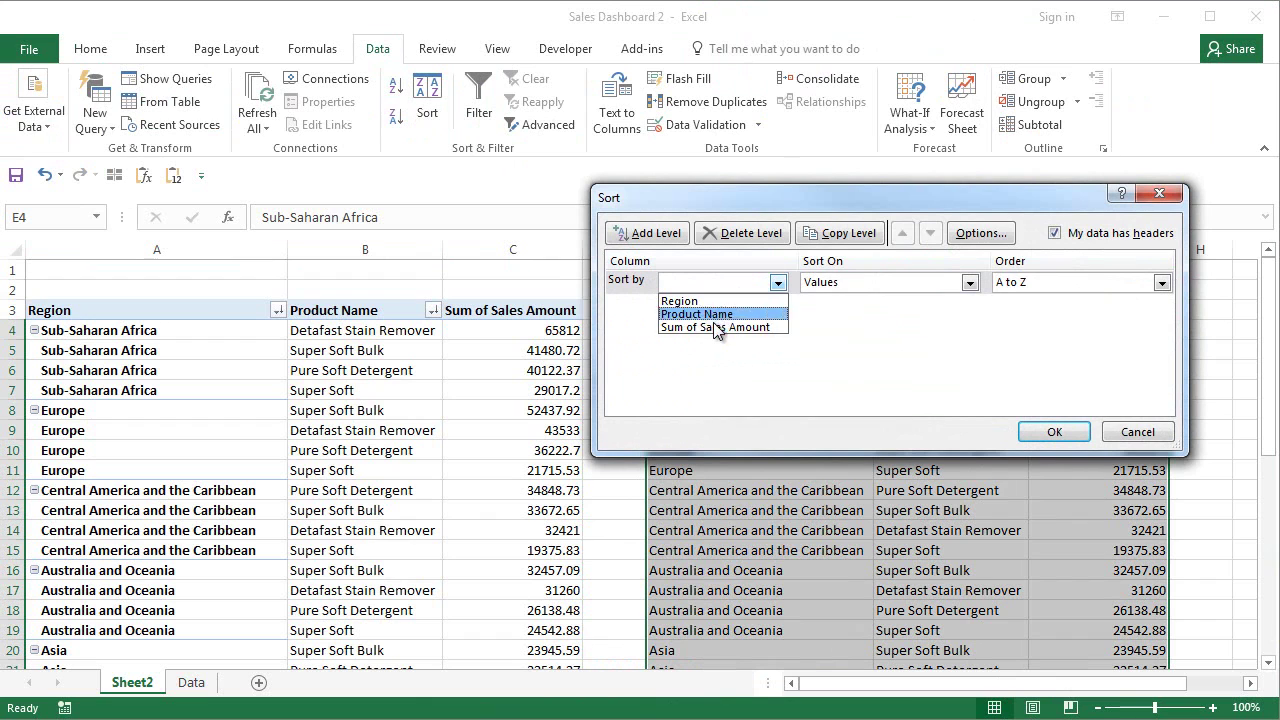
left_click(726, 327)
left_click_drag(814, 195, 274, 147)
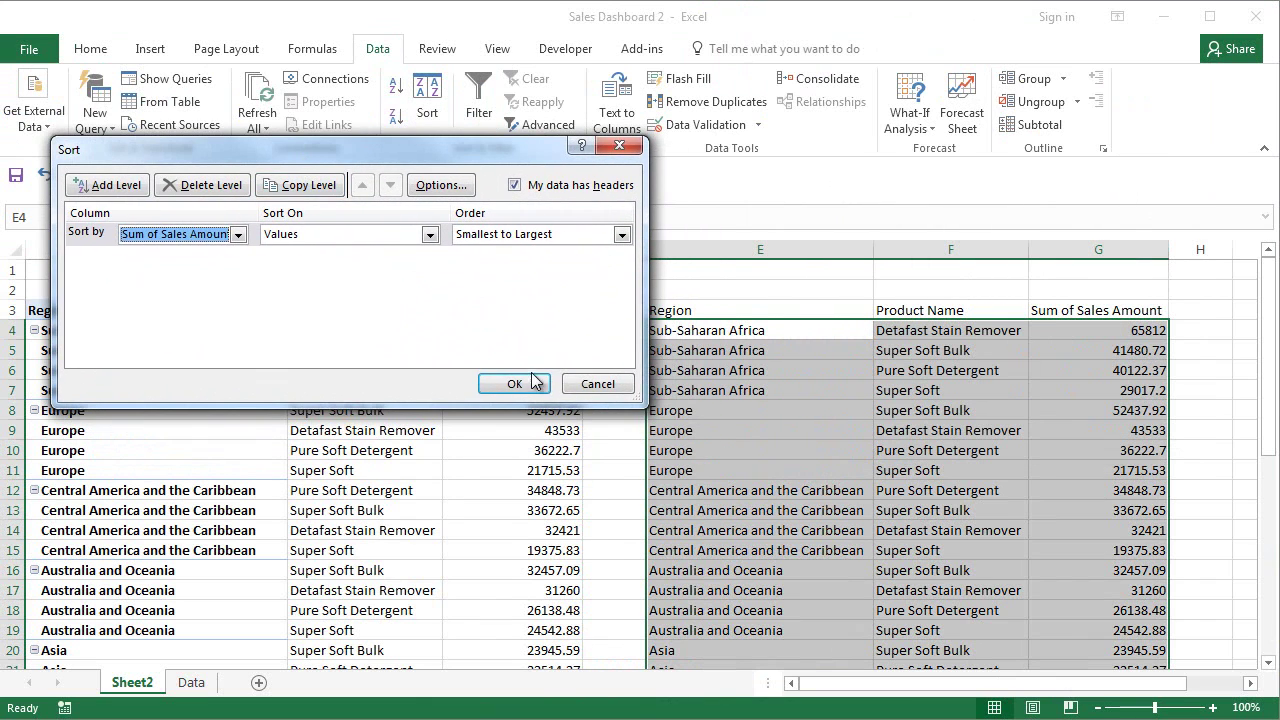
left_click(515, 385)
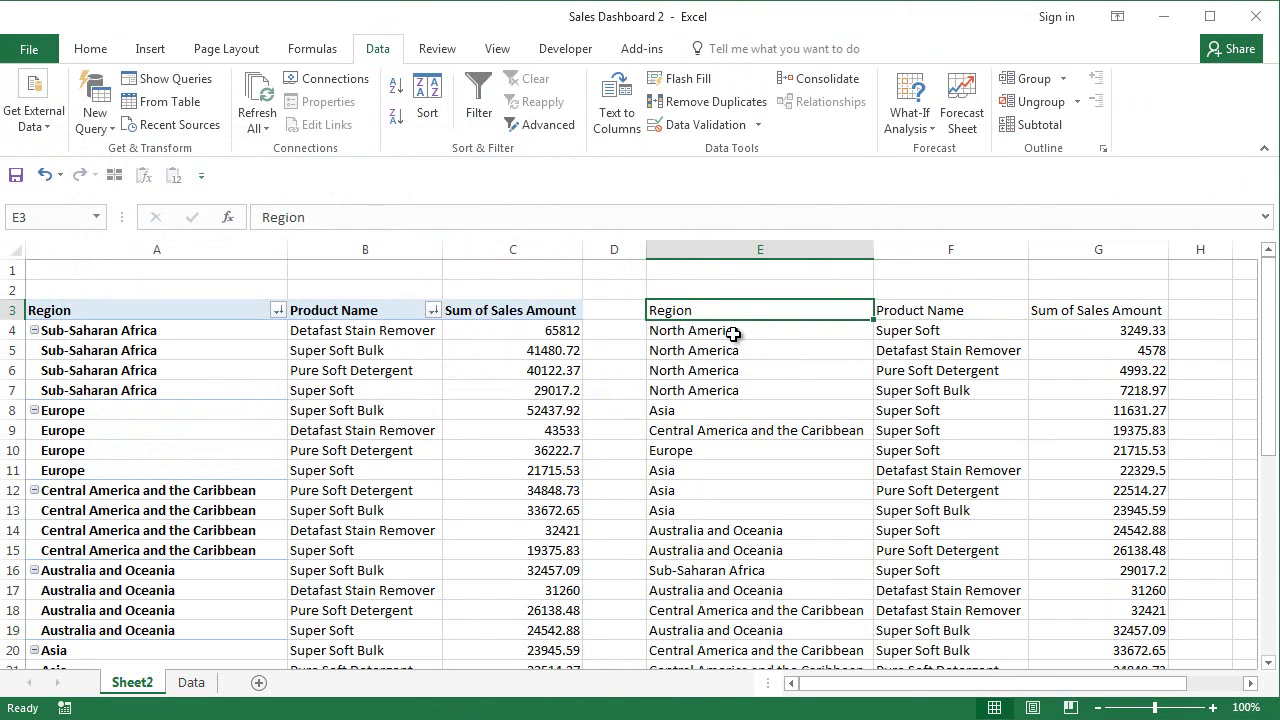
left_click_drag(733, 330, 774, 606)
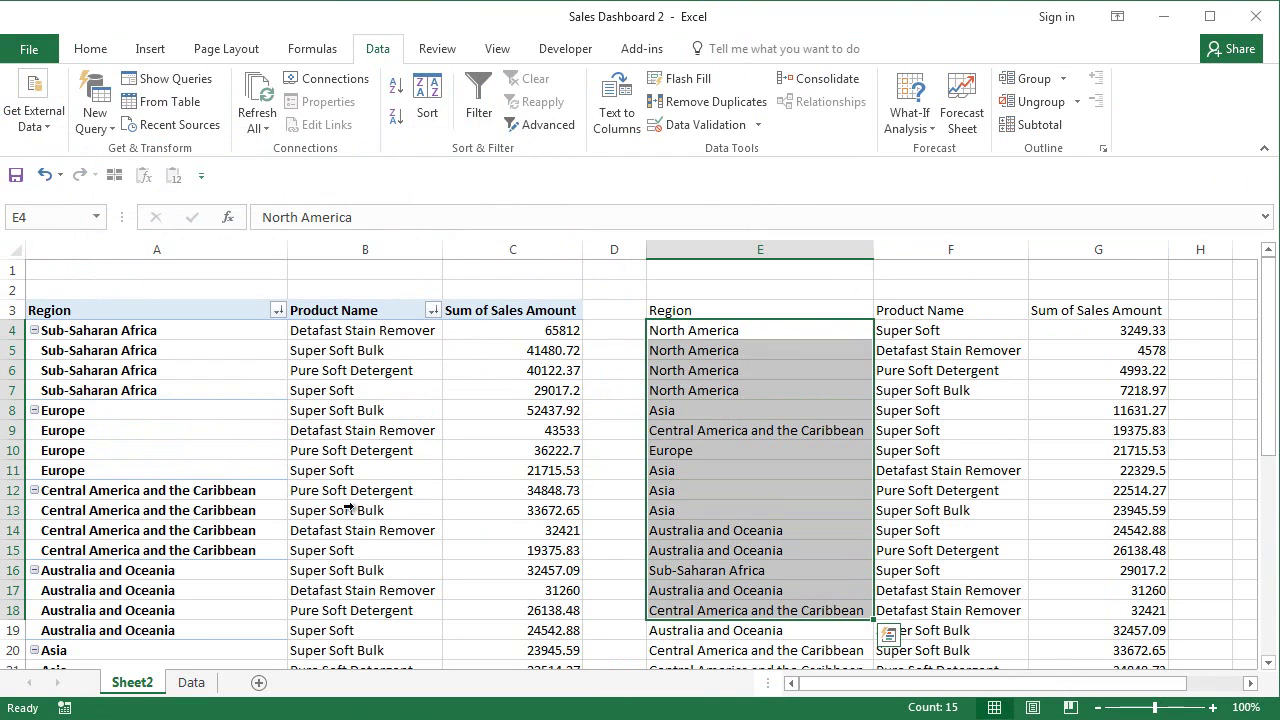
left_click(806, 449)
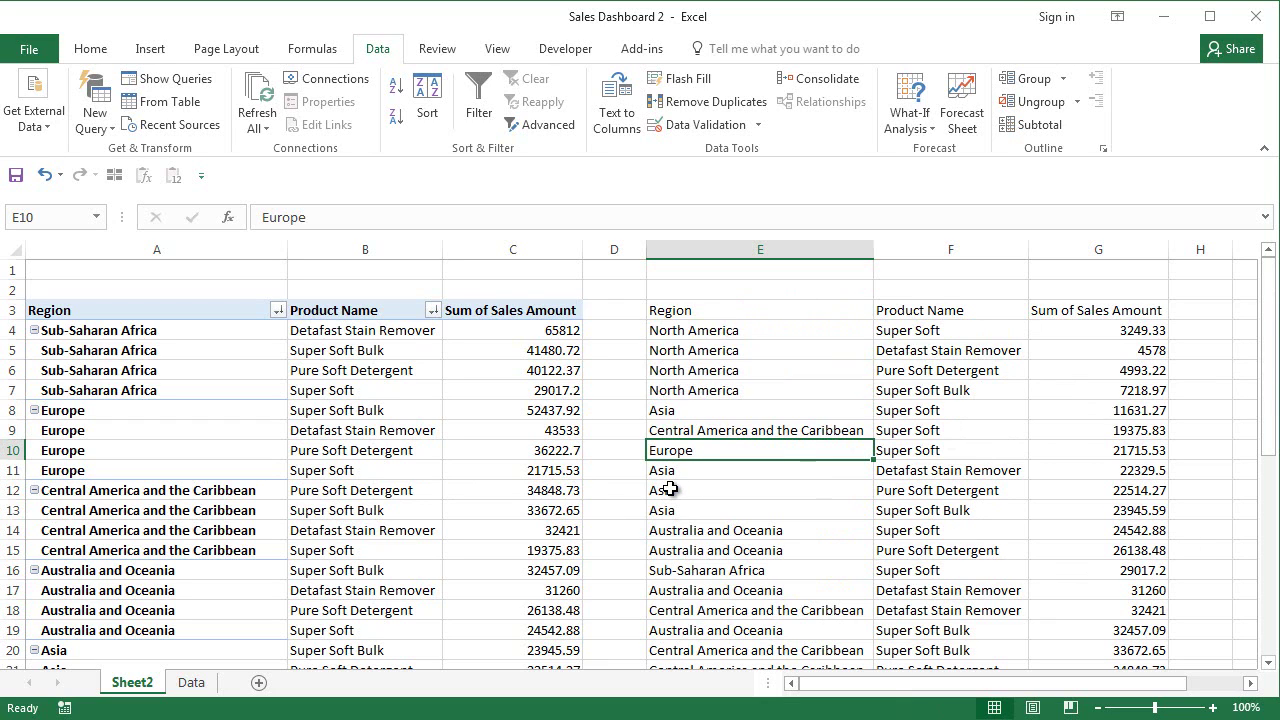
Add Sheet3 and paste the Region and Product Name columns from Data at A1.
left_click(258, 682)
left_click_drag(206, 682, 153, 695)
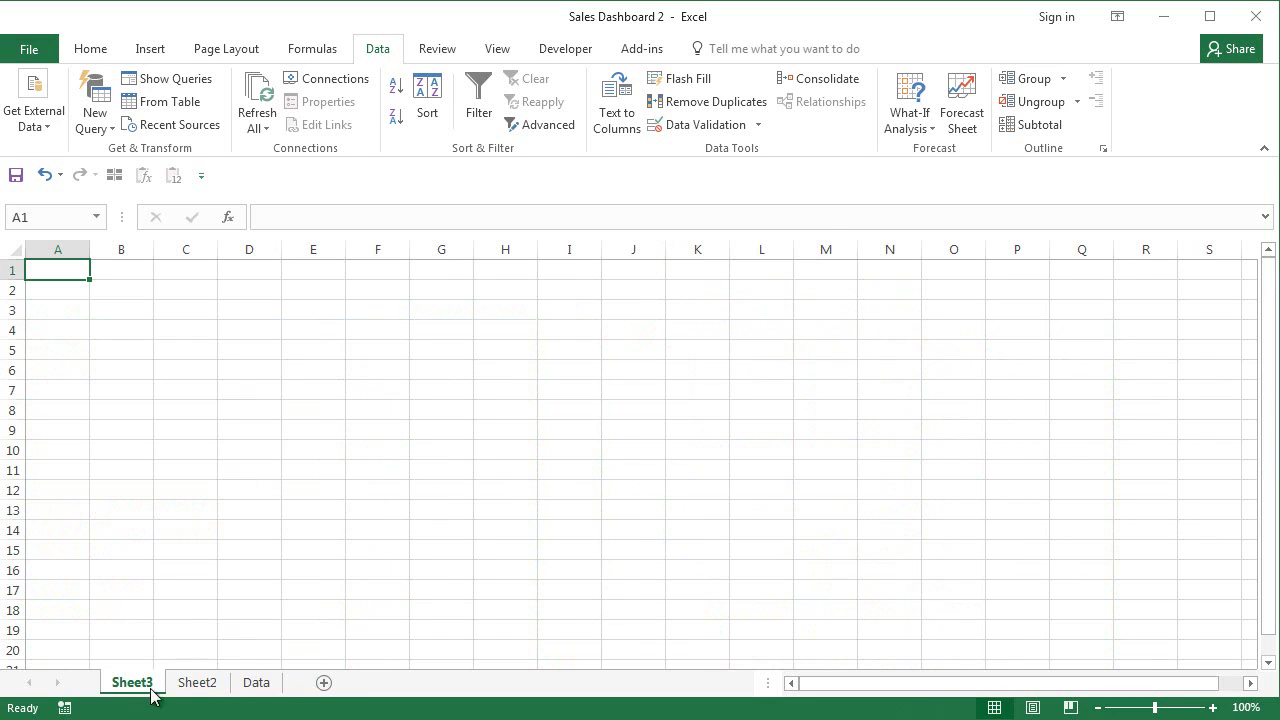
left_click(258, 684)
scroll(337, 469, "up", 1)
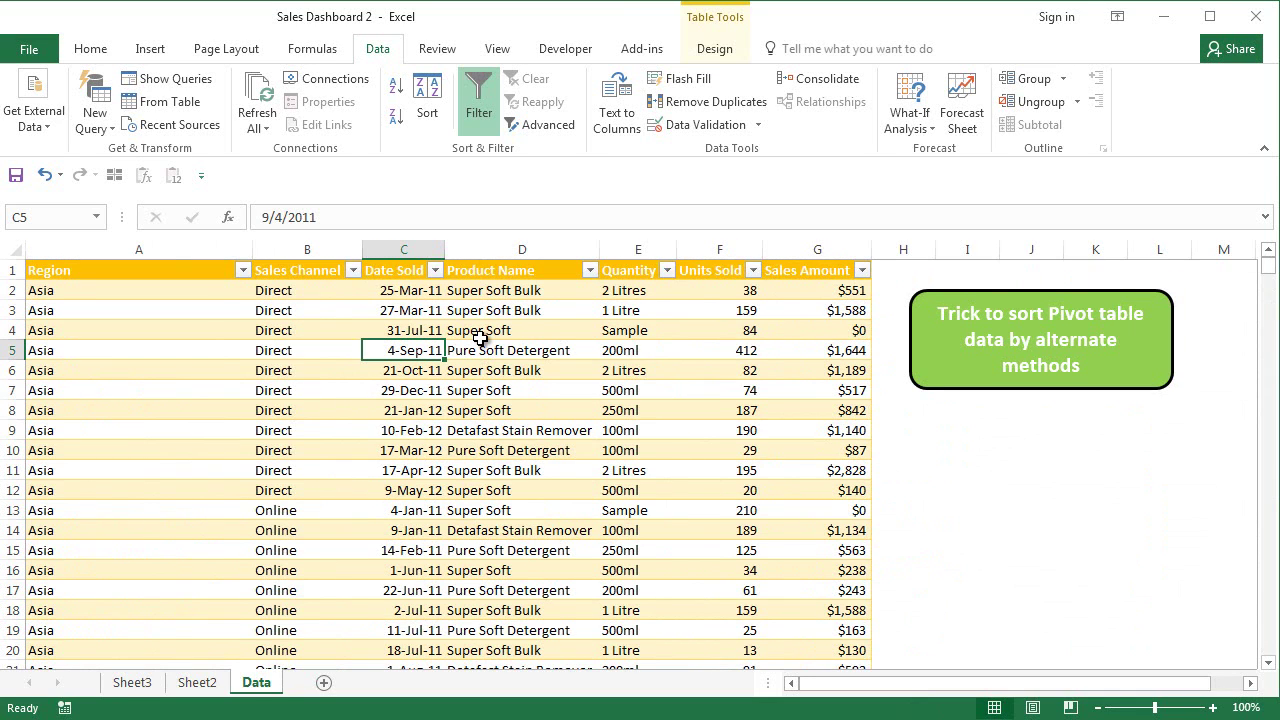
left_click(172, 250)
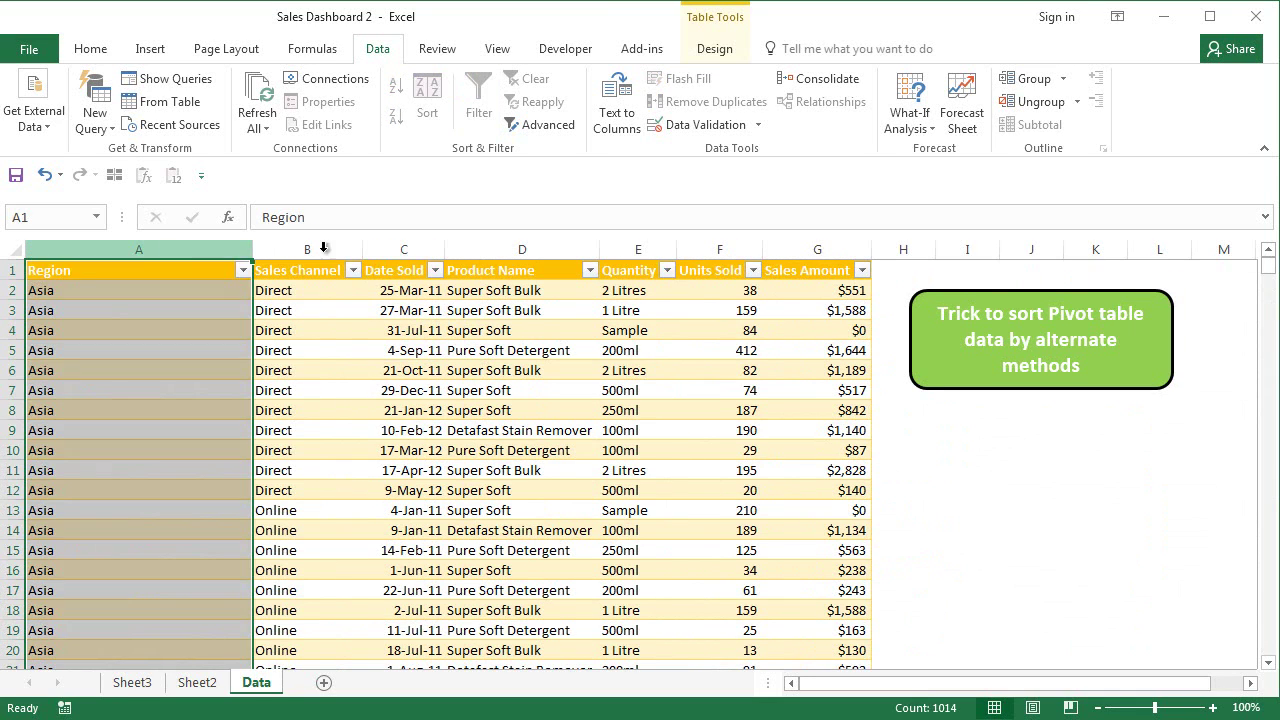
left_click(495, 248, "ctrl")
key("ctrl+c")
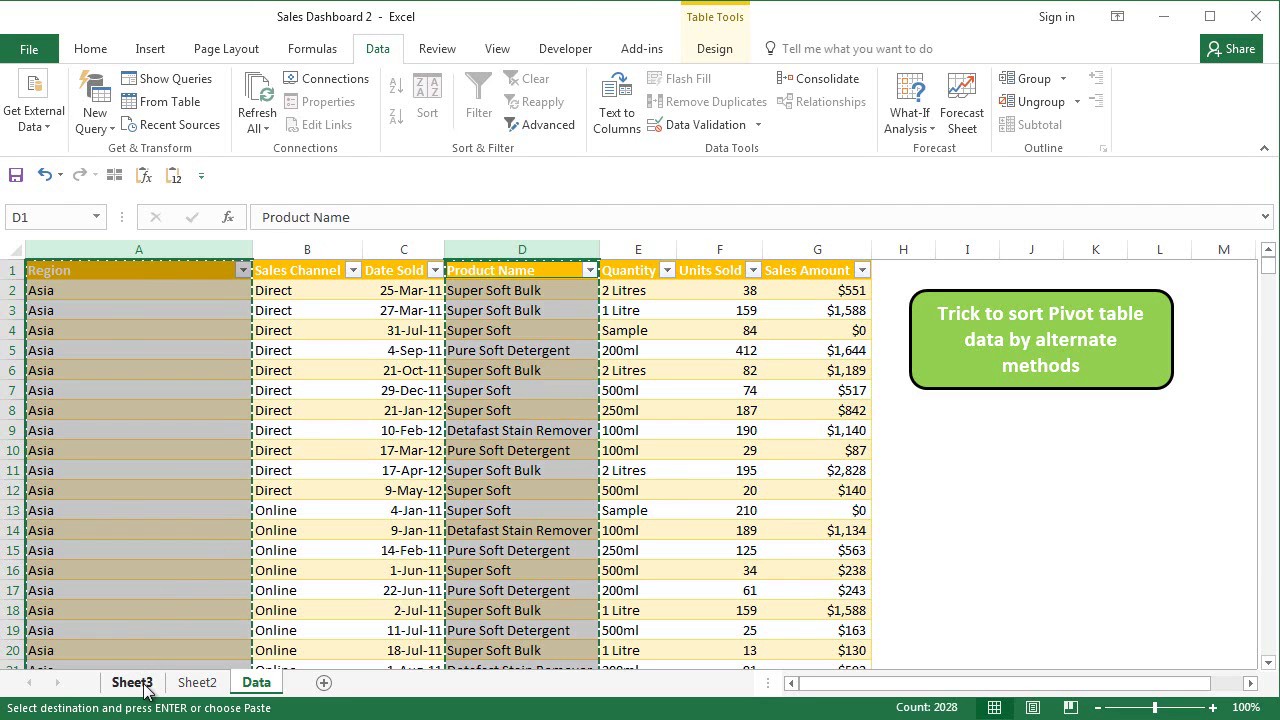
left_click(131, 682)
key("ctrl+v")
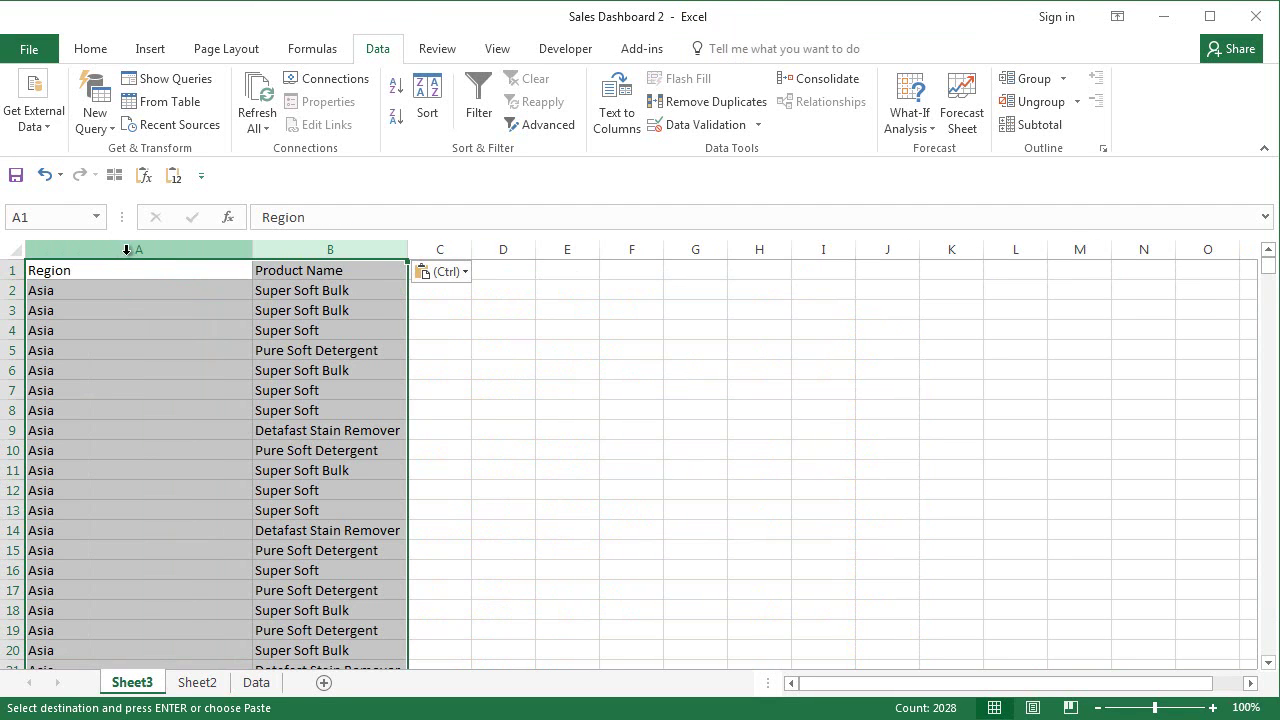
Remove duplicate Region/Product Name pairs and compare the result with the pivot on Sheet2.
left_click(690, 101)
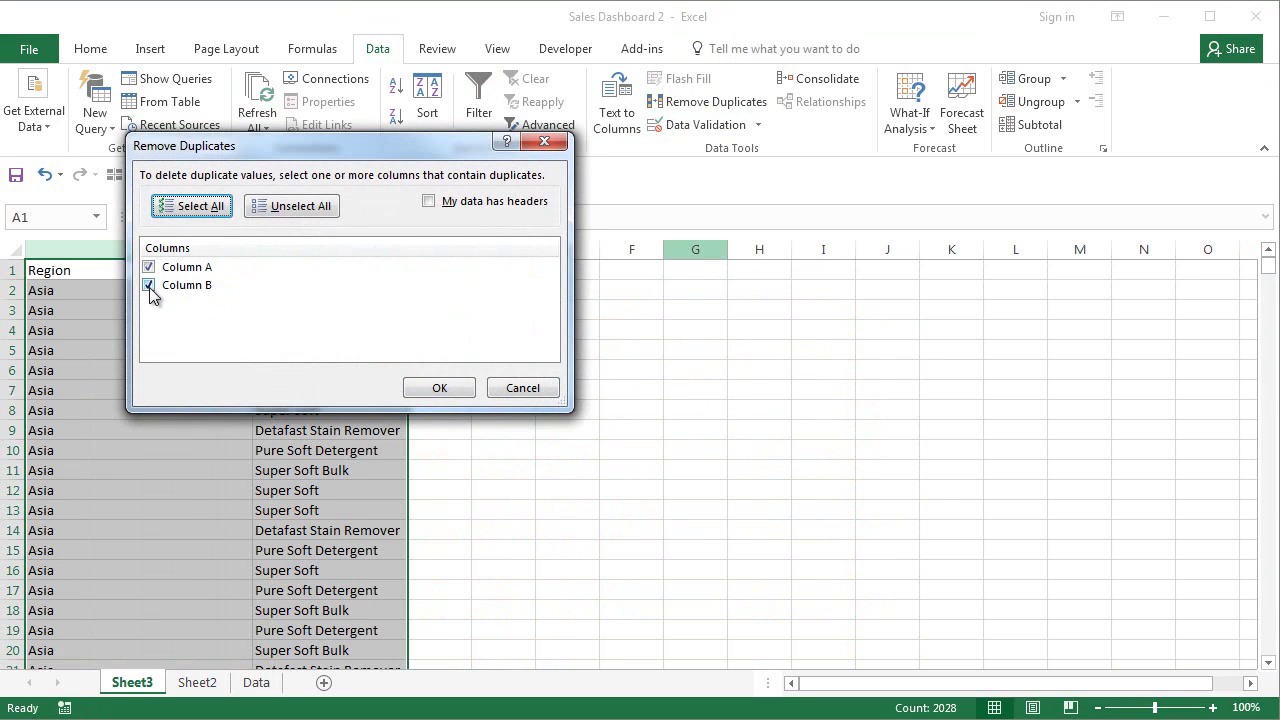
left_click(410, 390)
left_click(669, 437)
scroll(258, 370, "down", 6)
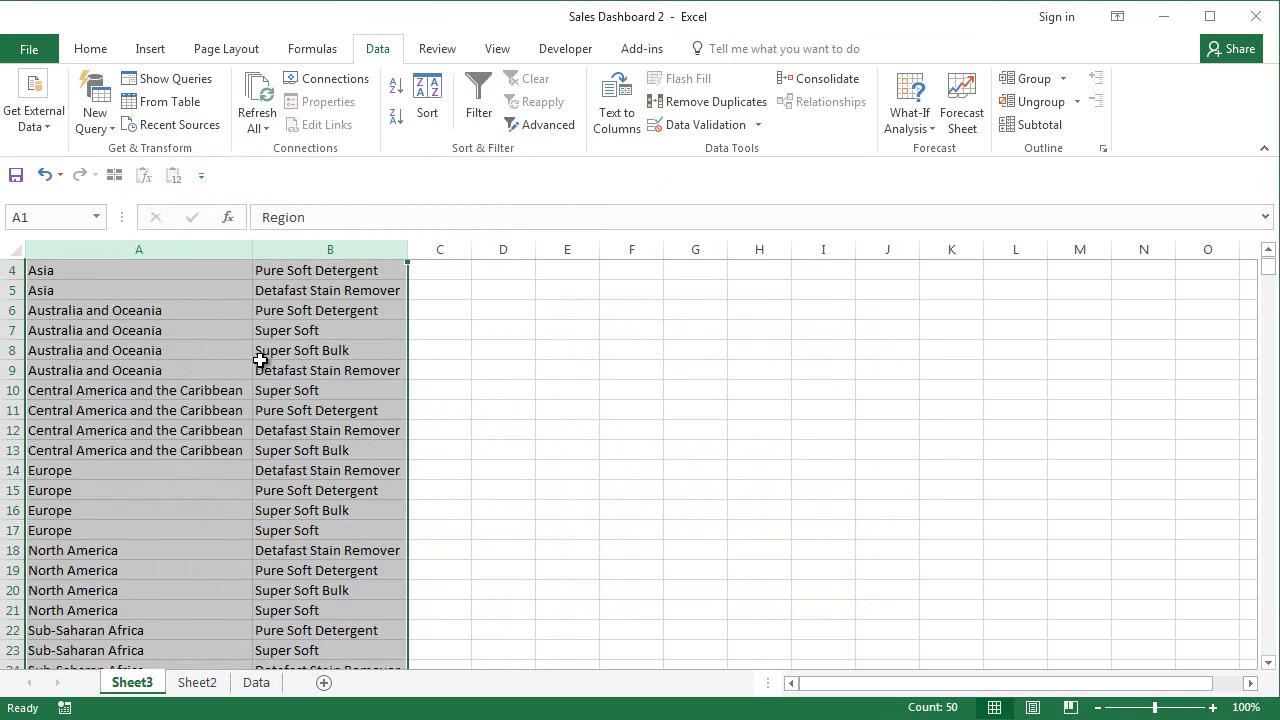
scroll(265, 410, "up", 6)
left_click(192, 684)
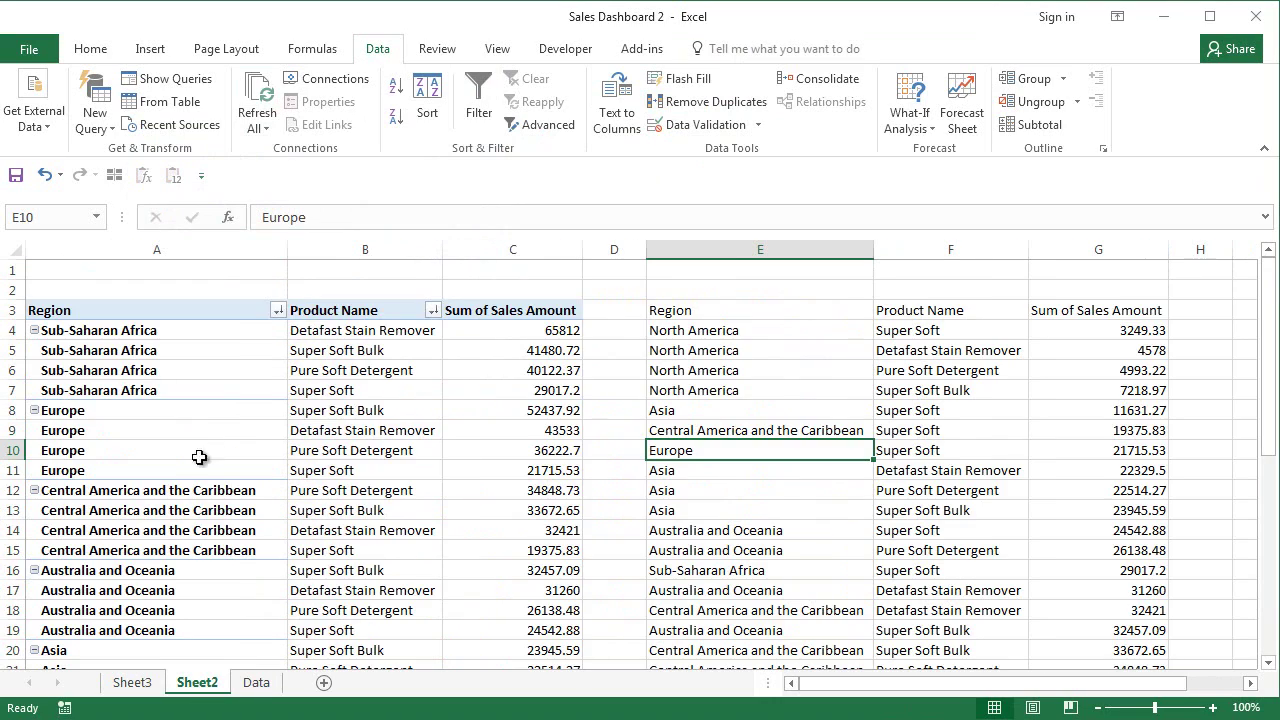
scroll(300, 331, "down", 6)
scroll(343, 394, "up", 6)
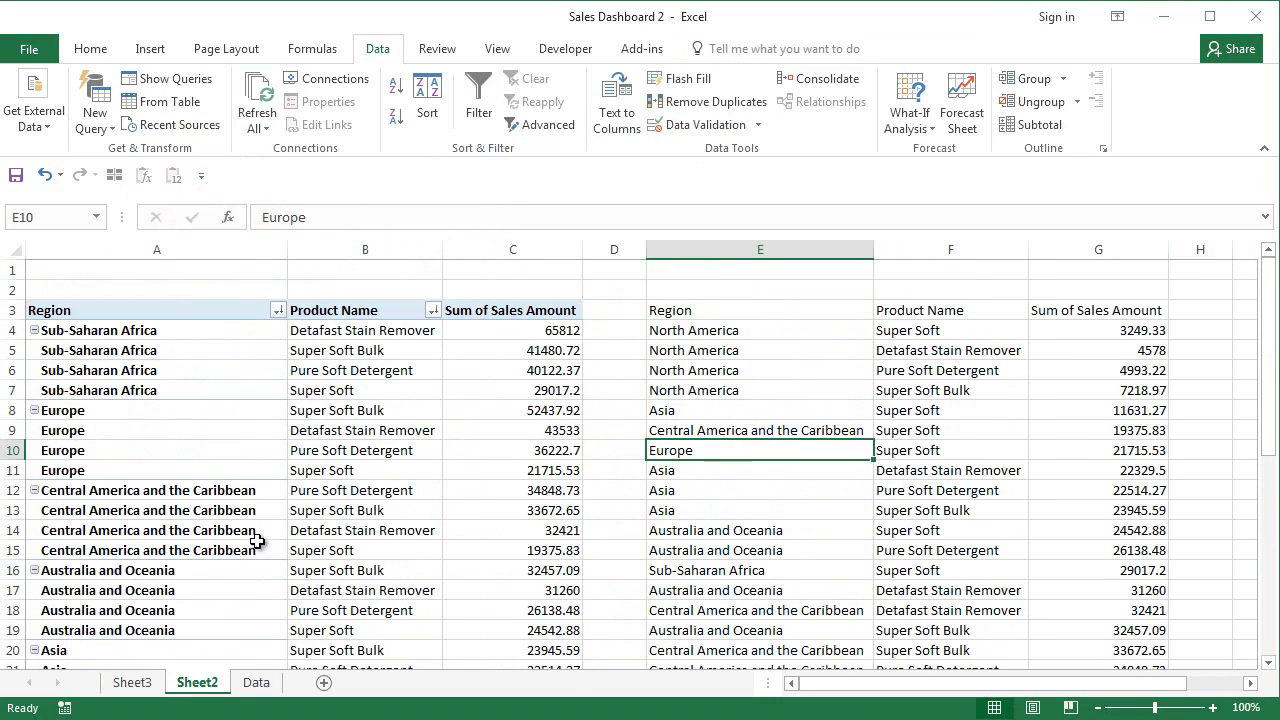
left_click(132, 682)
left_click(437, 272)
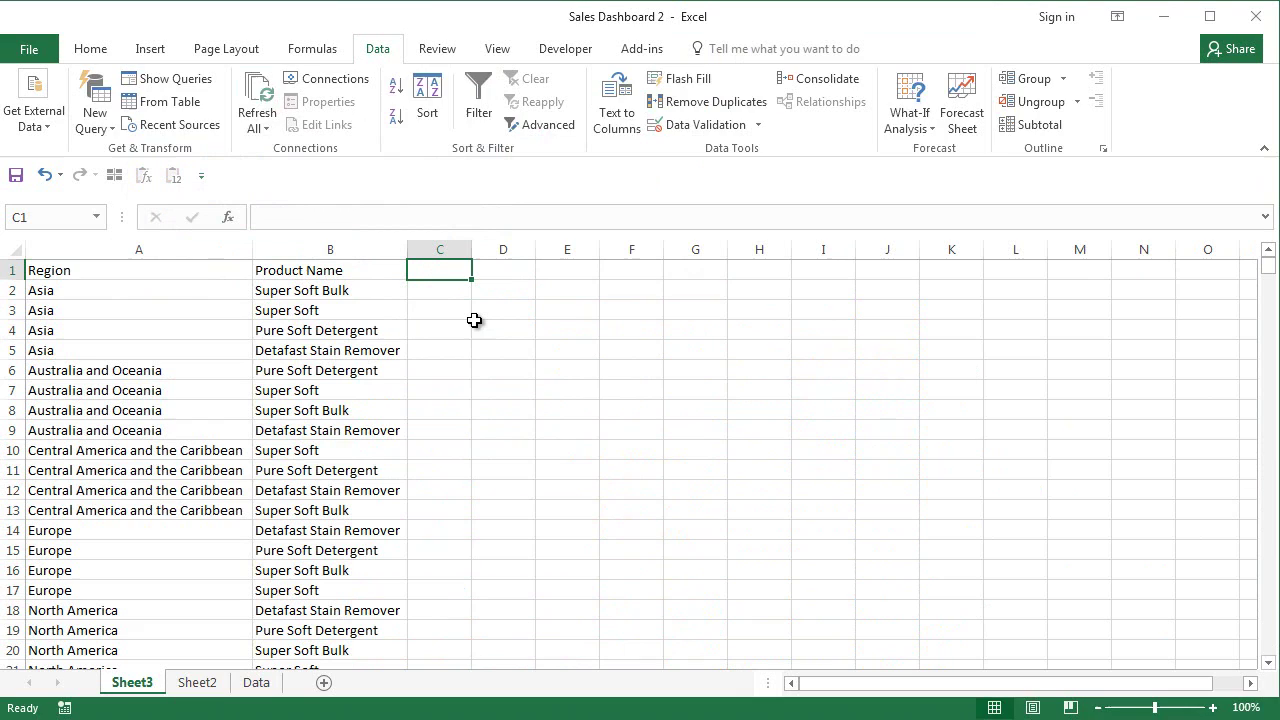
Enter the 'Total Sales' header in C1 and widen column C.
type("Sales")
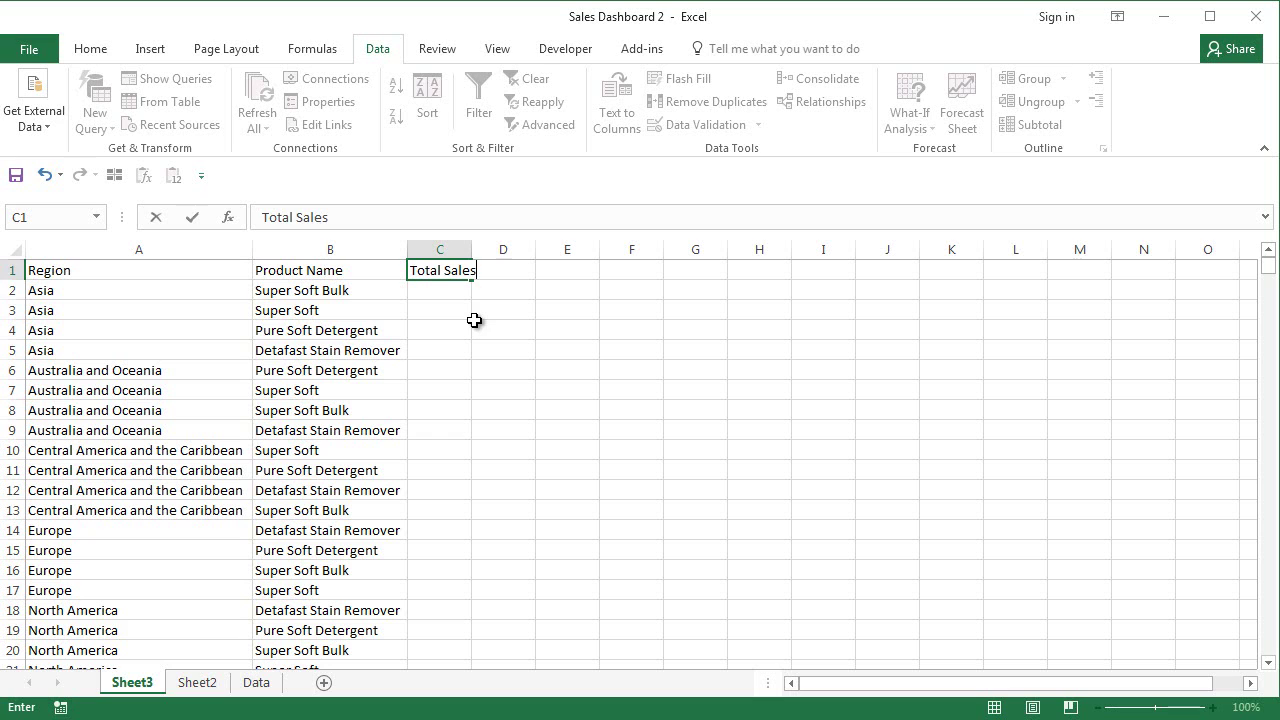
key("Return")
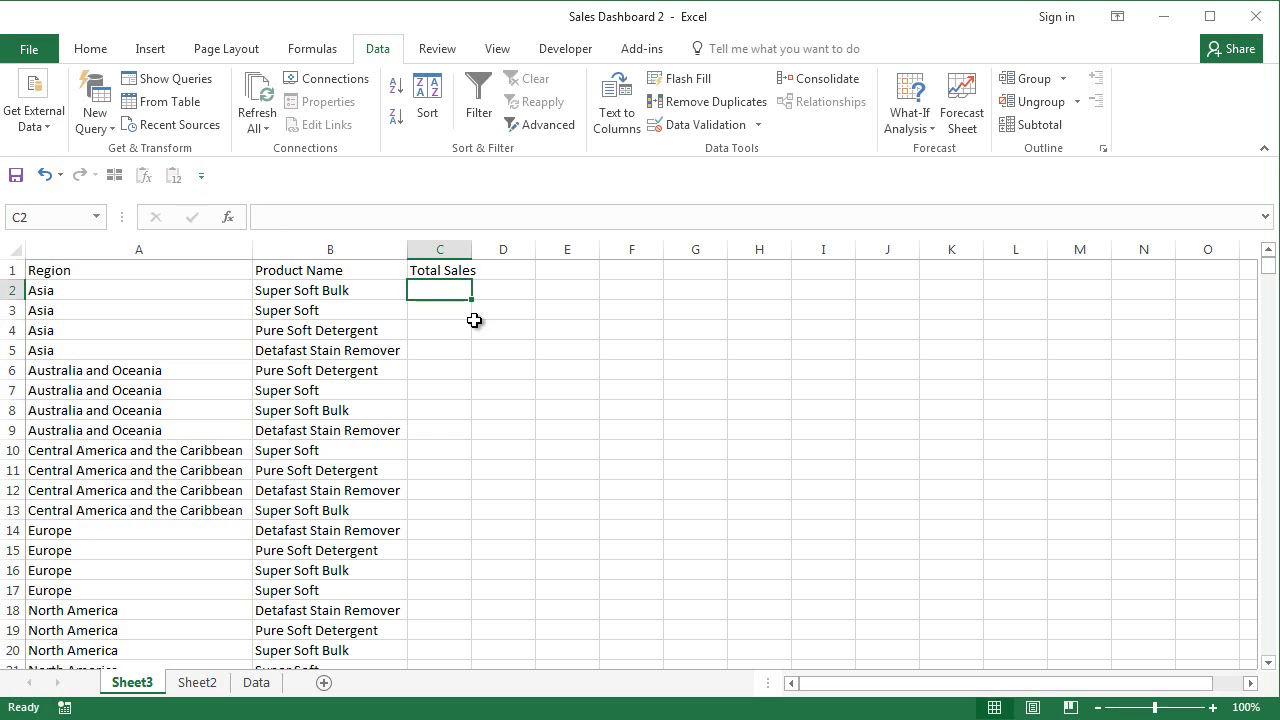
left_click_drag(472, 250, 496, 250)
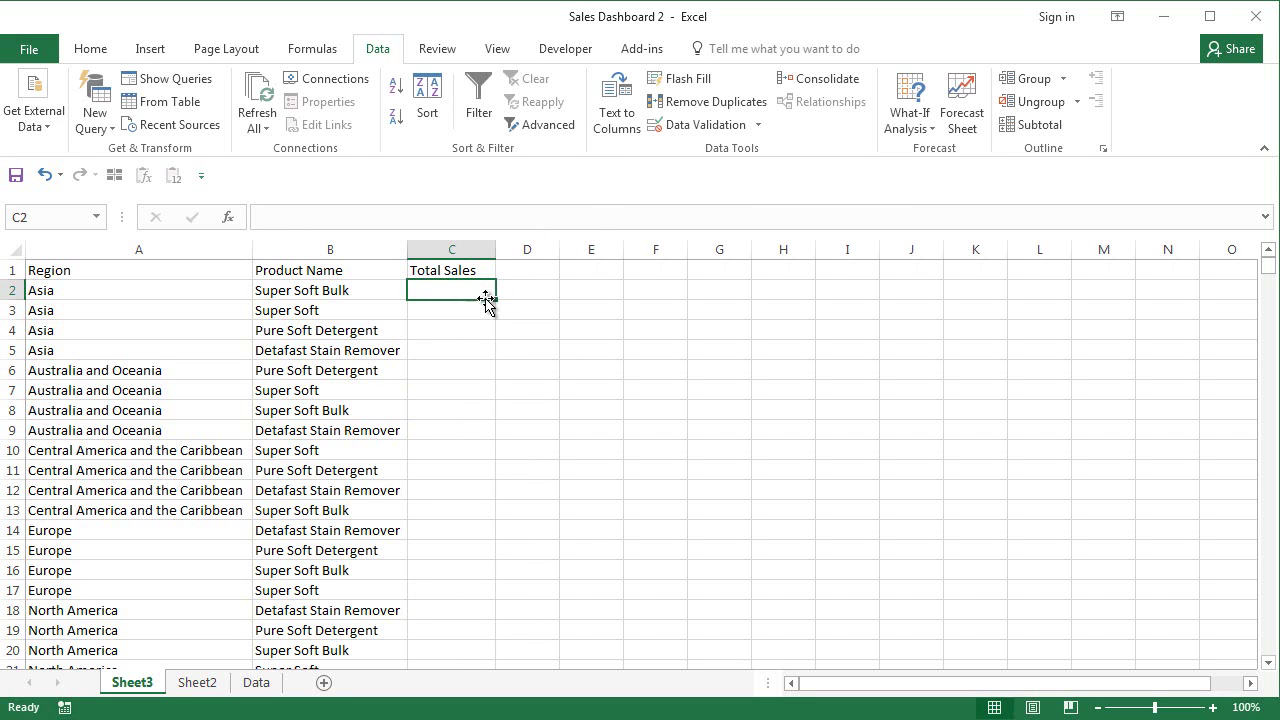
Start a SUMIFS in C2 summing Table1[Sales Amount] with Table1[Region] as first criteria range.
type("=sum")
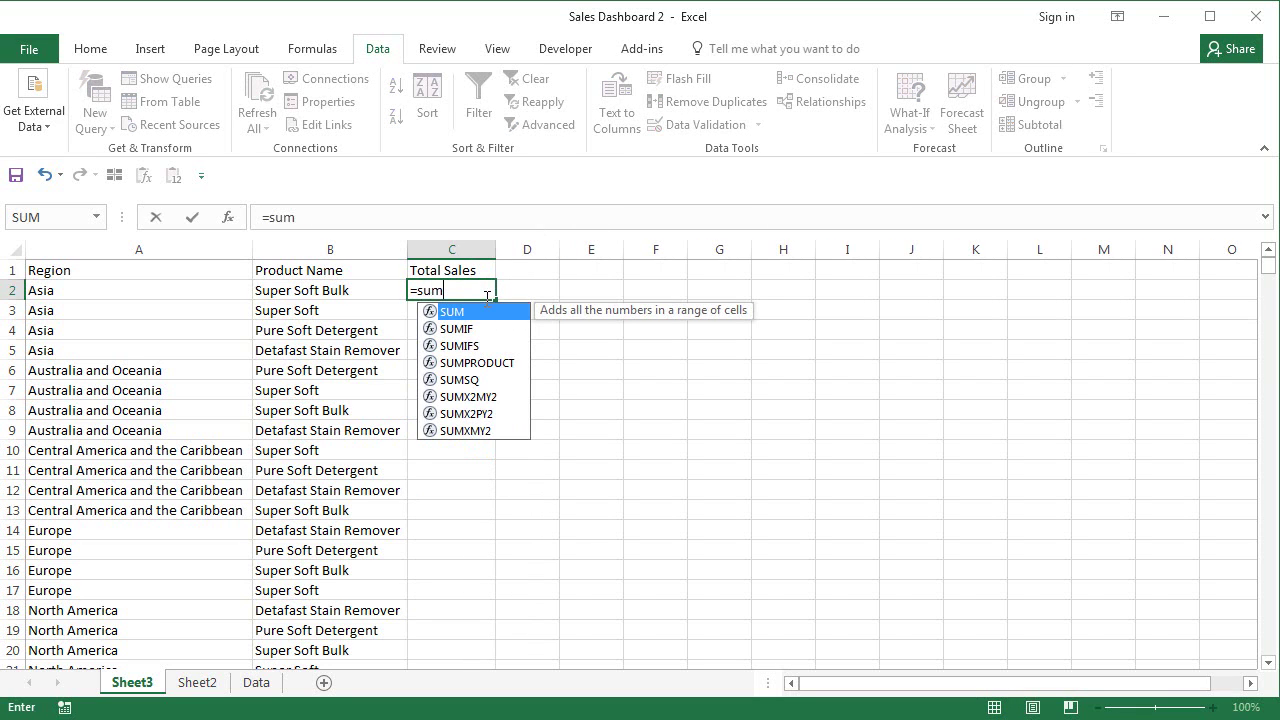
key("Down")
key("Down")
key("Tab")
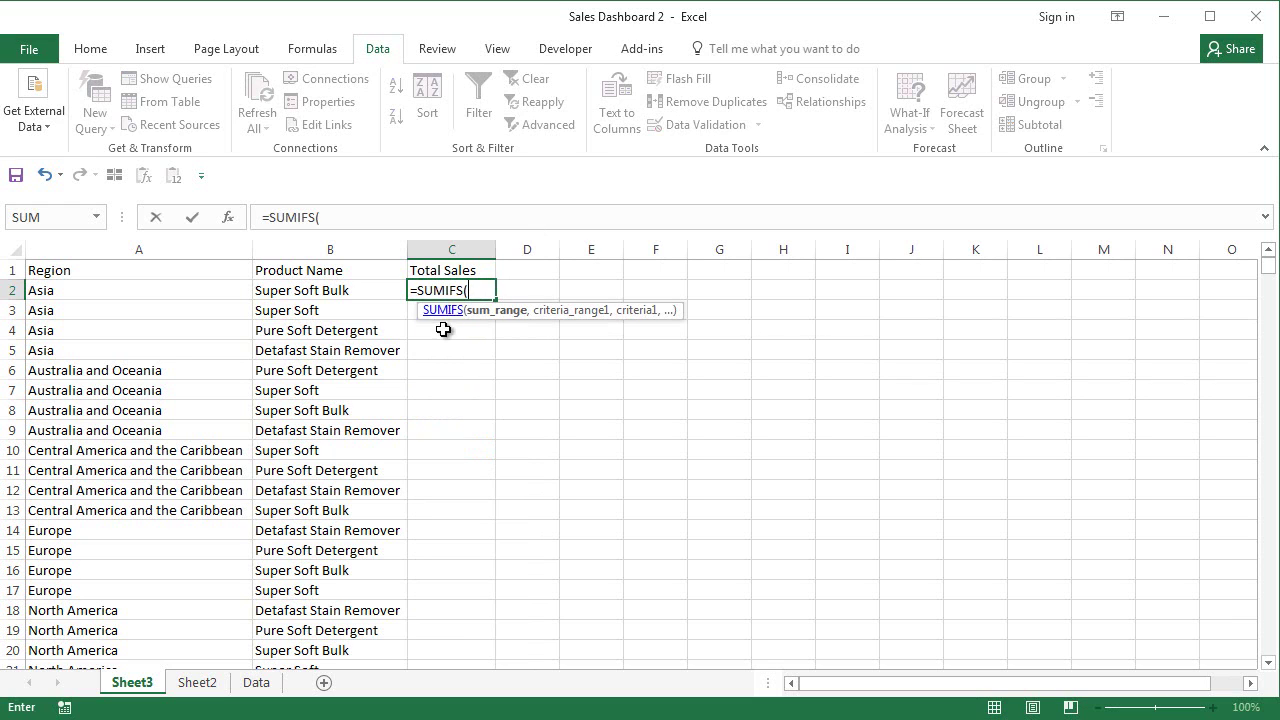
left_click(256, 682)
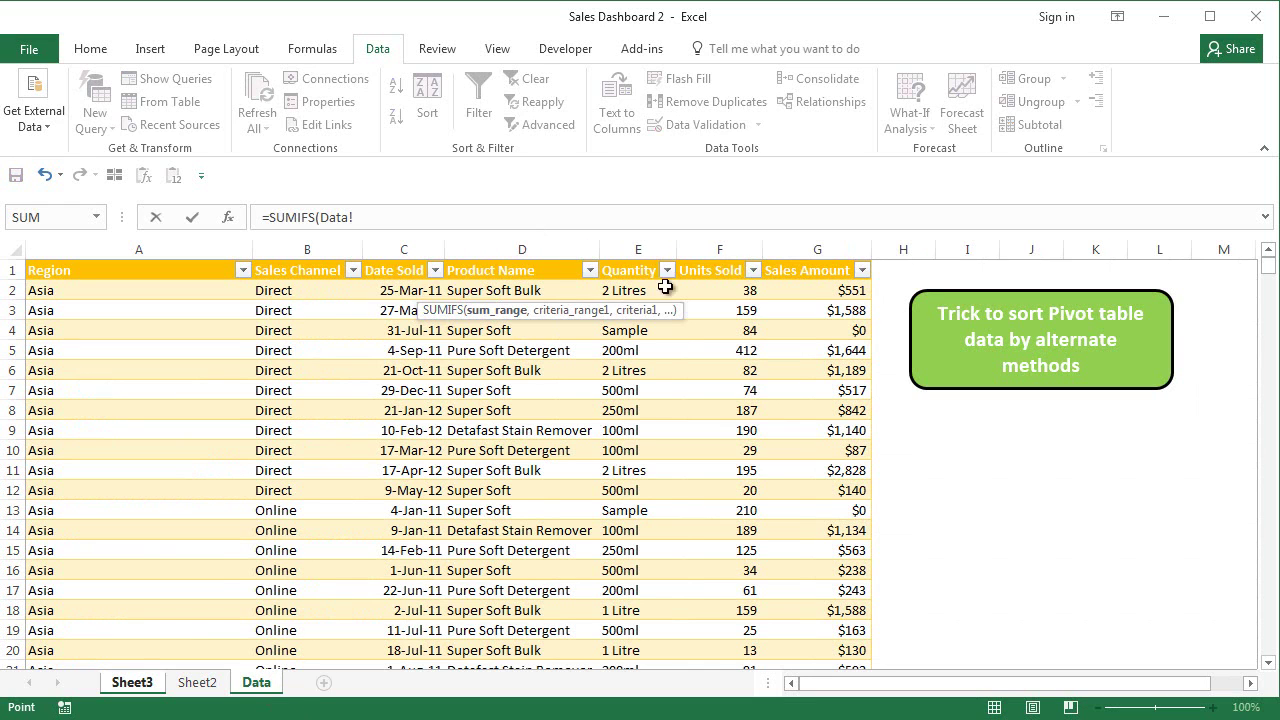
left_click(830, 270)
key("ctrl+shift+Down")
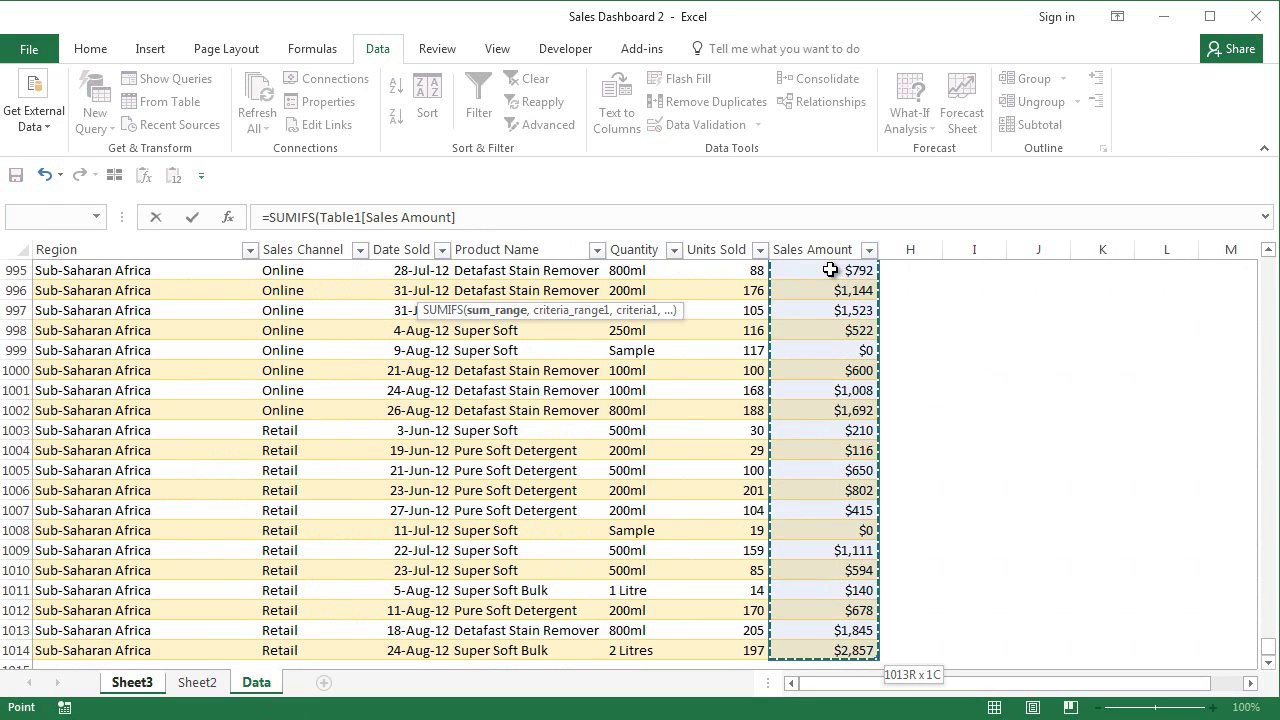
type(",")
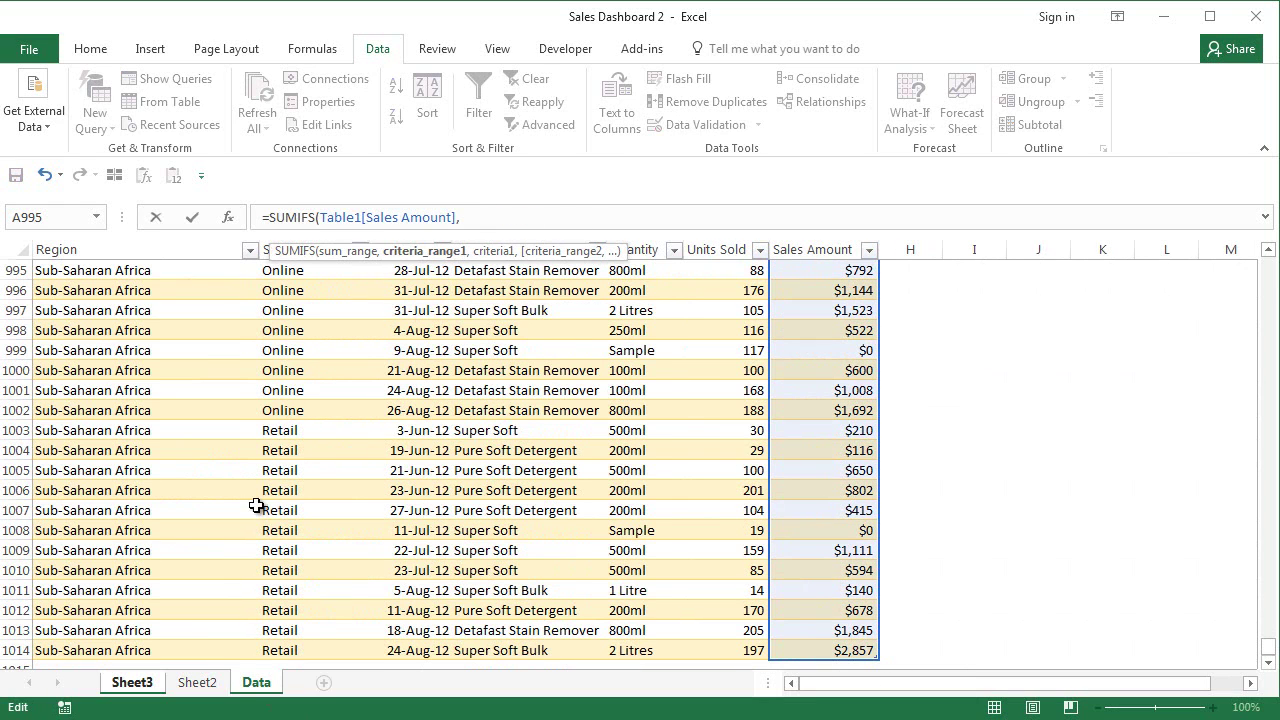
left_click(103, 463)
key("ctrl+Up")
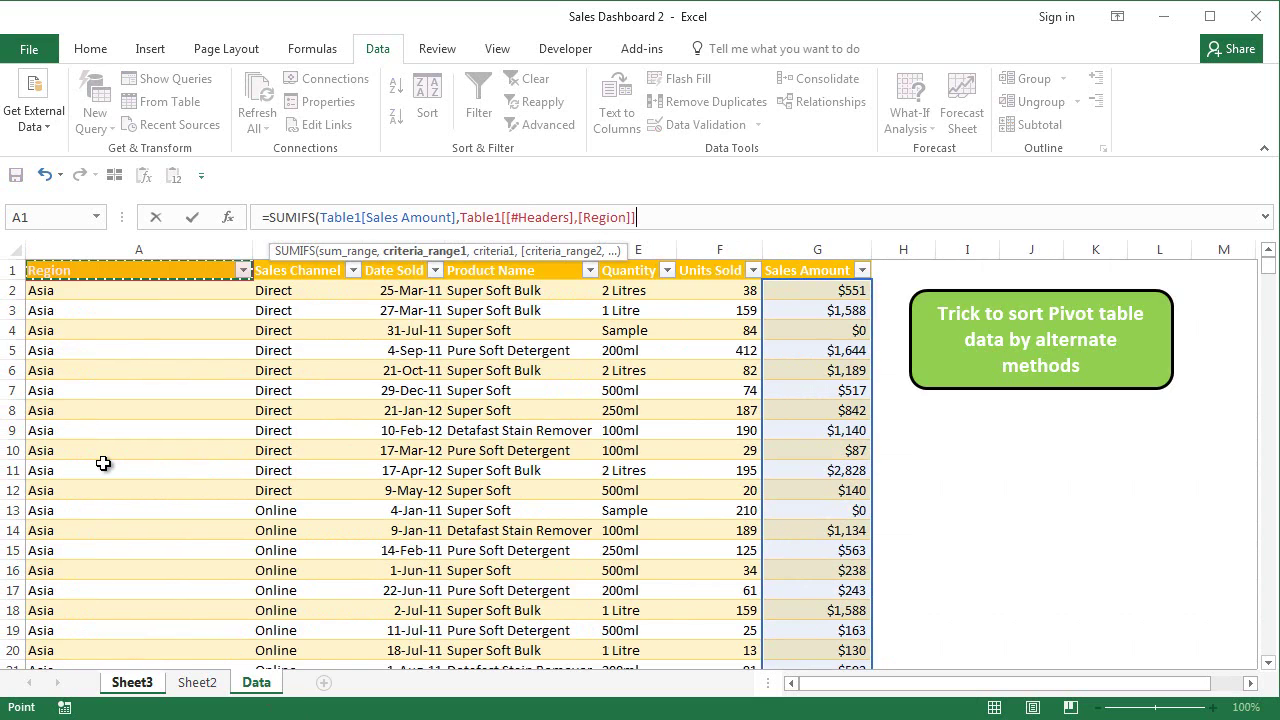
key("Down")
key("ctrl+shift+Down")
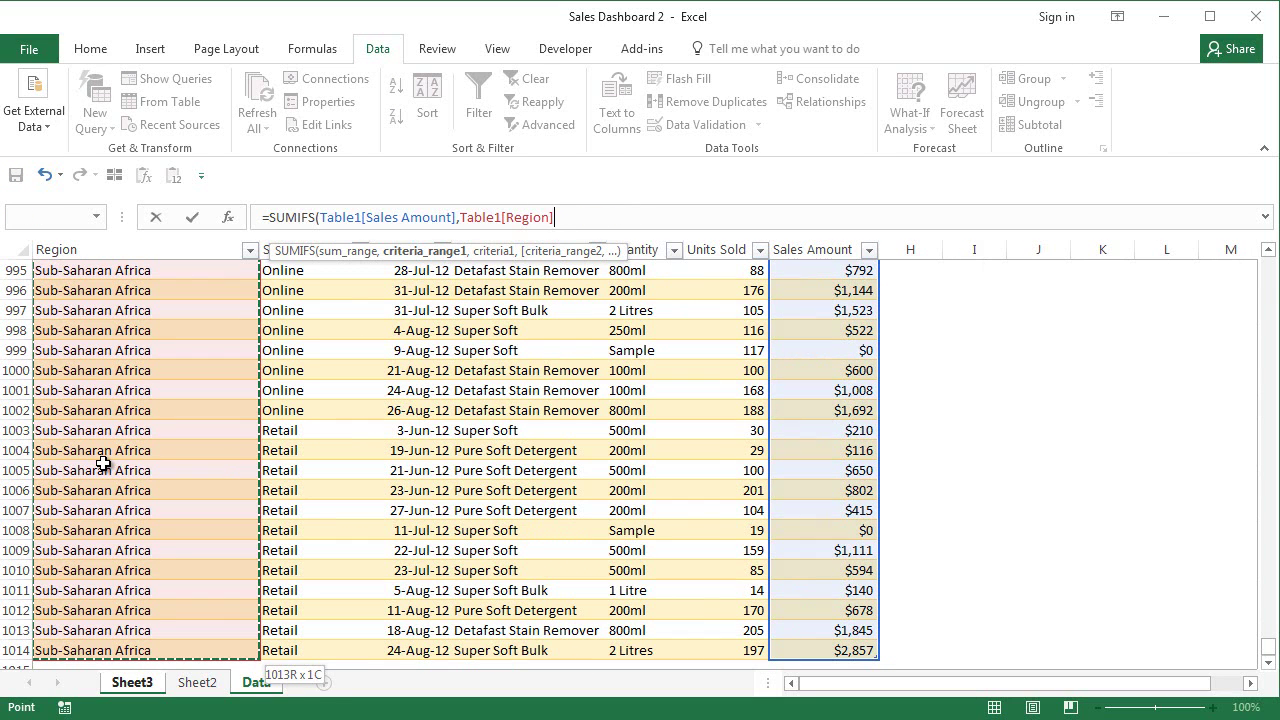
type(",")
Add criteria Sheet3!A2, the Table1[Product Name] range, and Sheet3!B2 to the SUMIFS.
left_click(132, 682)
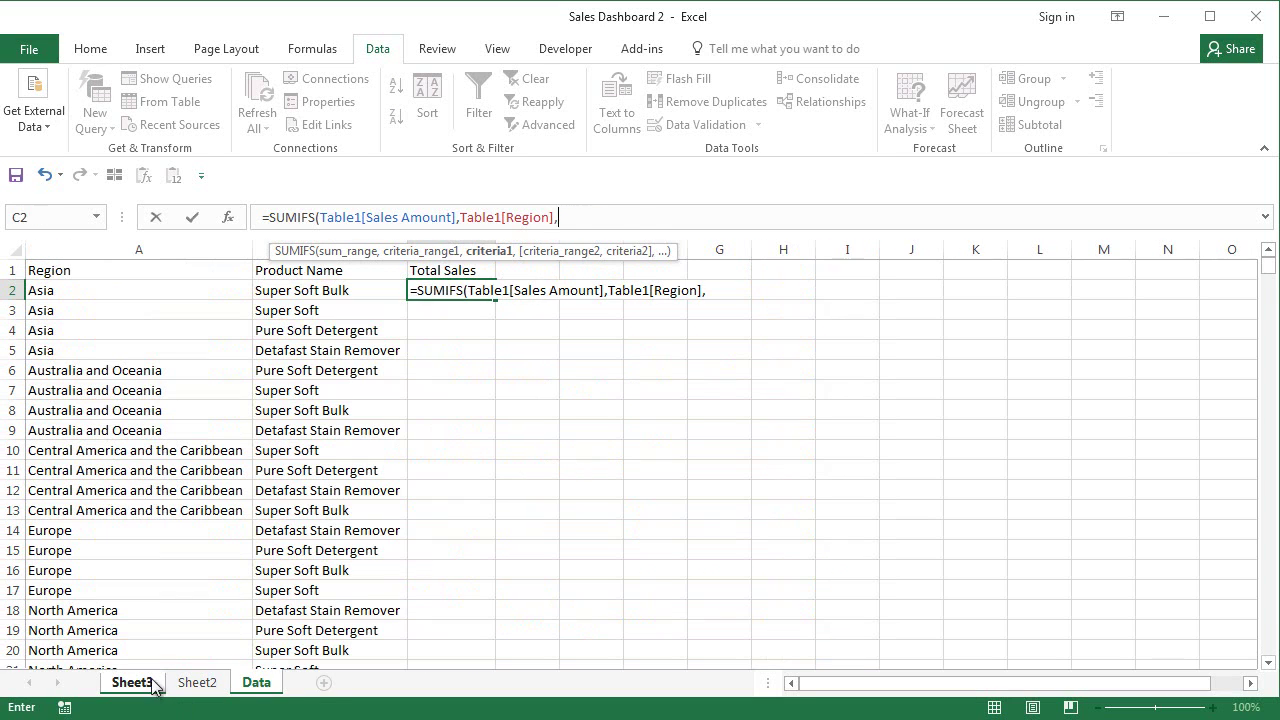
left_click(139, 293)
type(",")
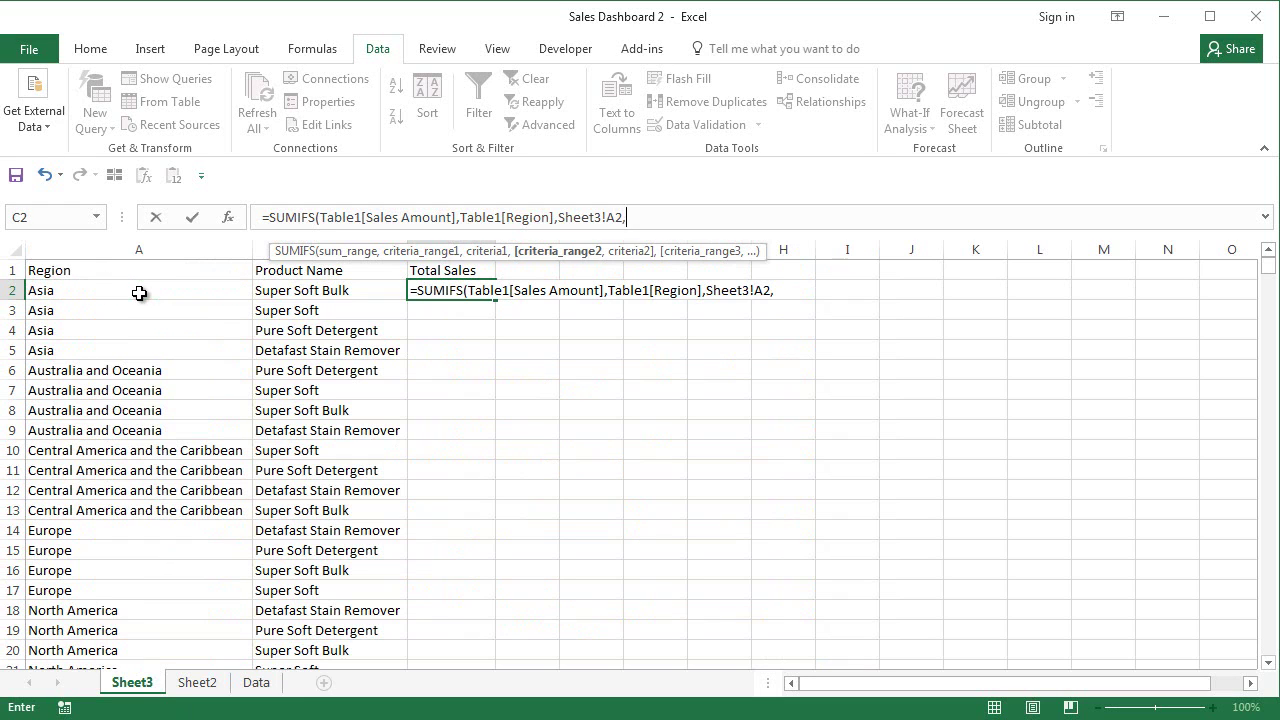
left_click(257, 684)
left_click(645, 345)
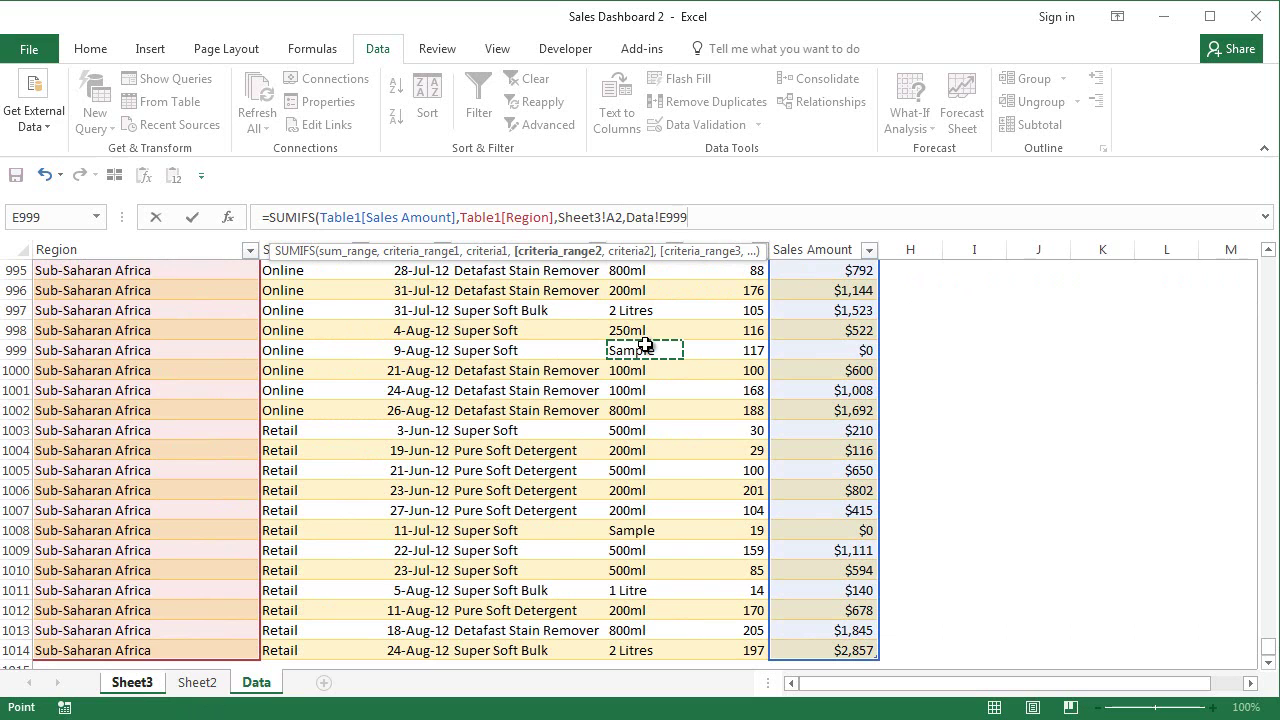
key("ctrl+Down")
key("Left")
key("ctrl+Up")
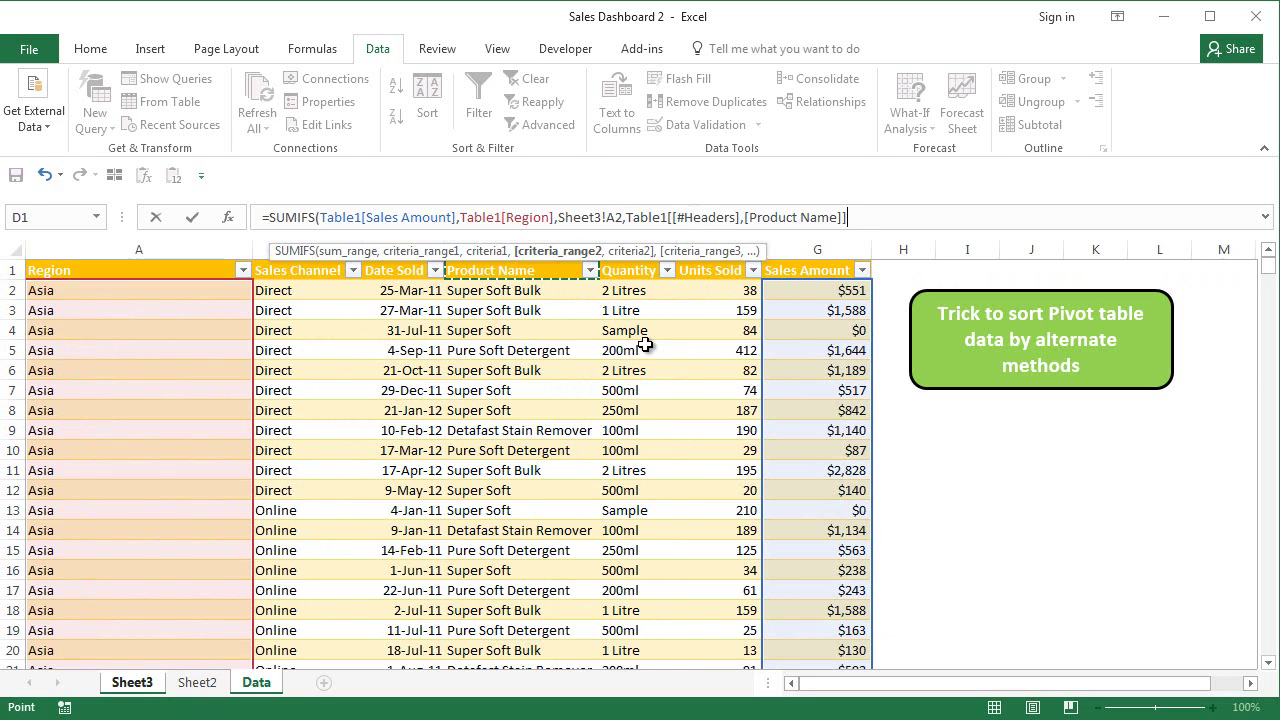
key("ctrl+shift+Down")
type(",")
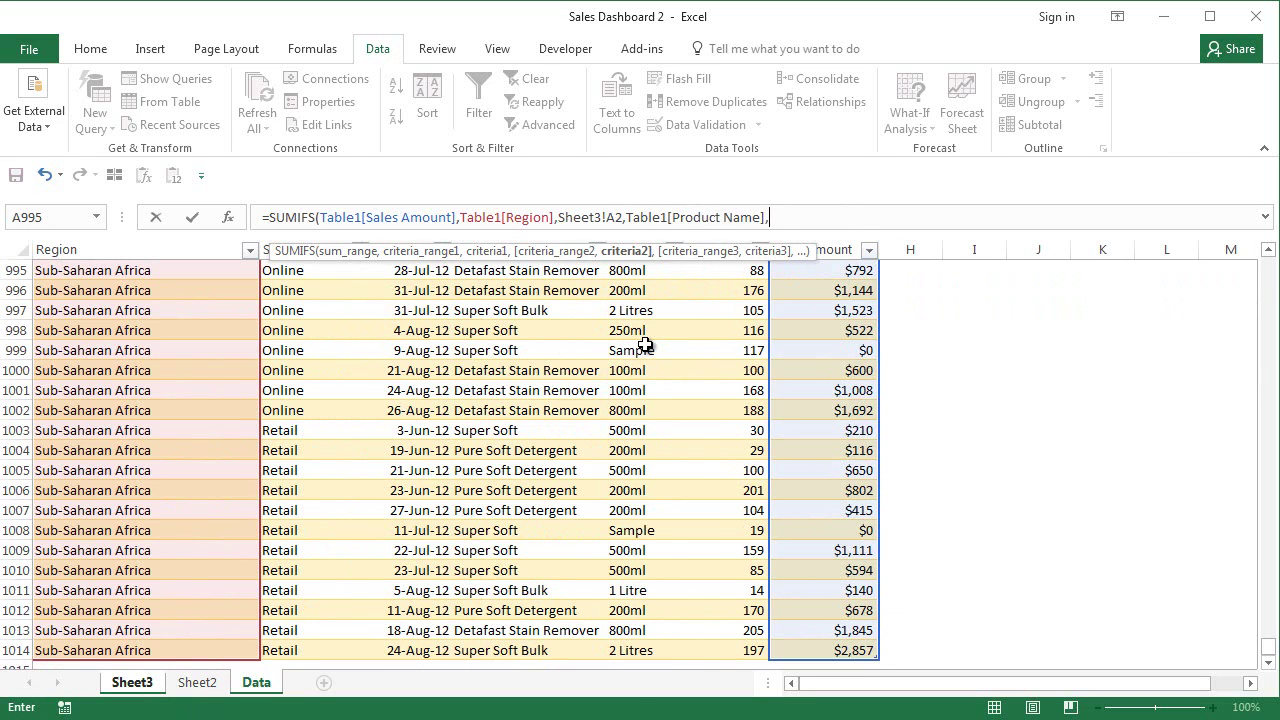
left_click(122, 688)
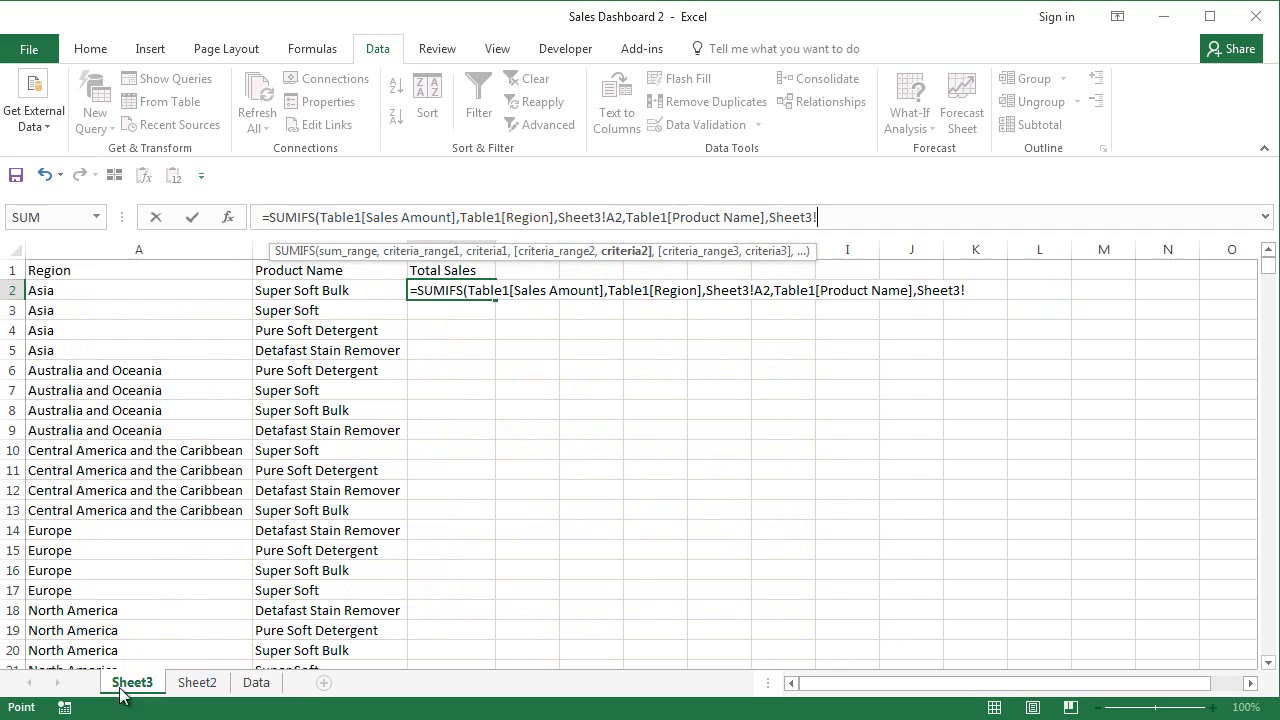
left_click(327, 290)
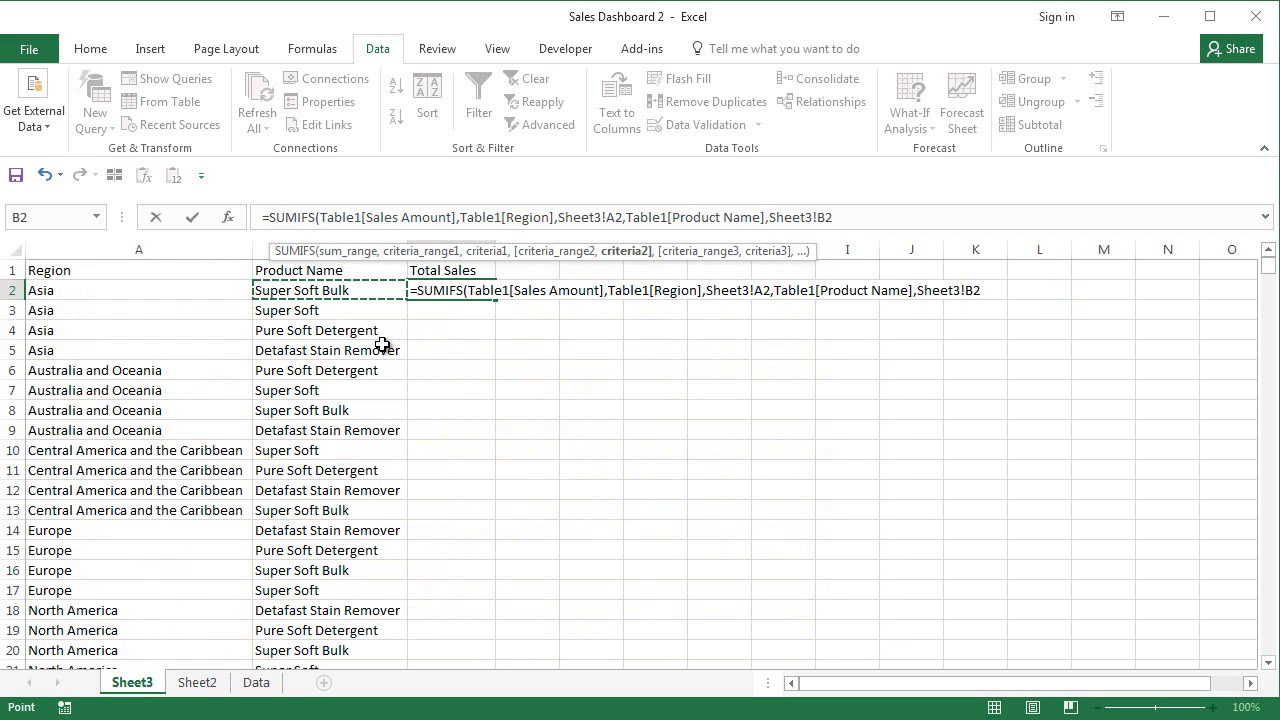
Finish the SUMIFS in C2 and fill it down through C25.
type(")")
key("Return")
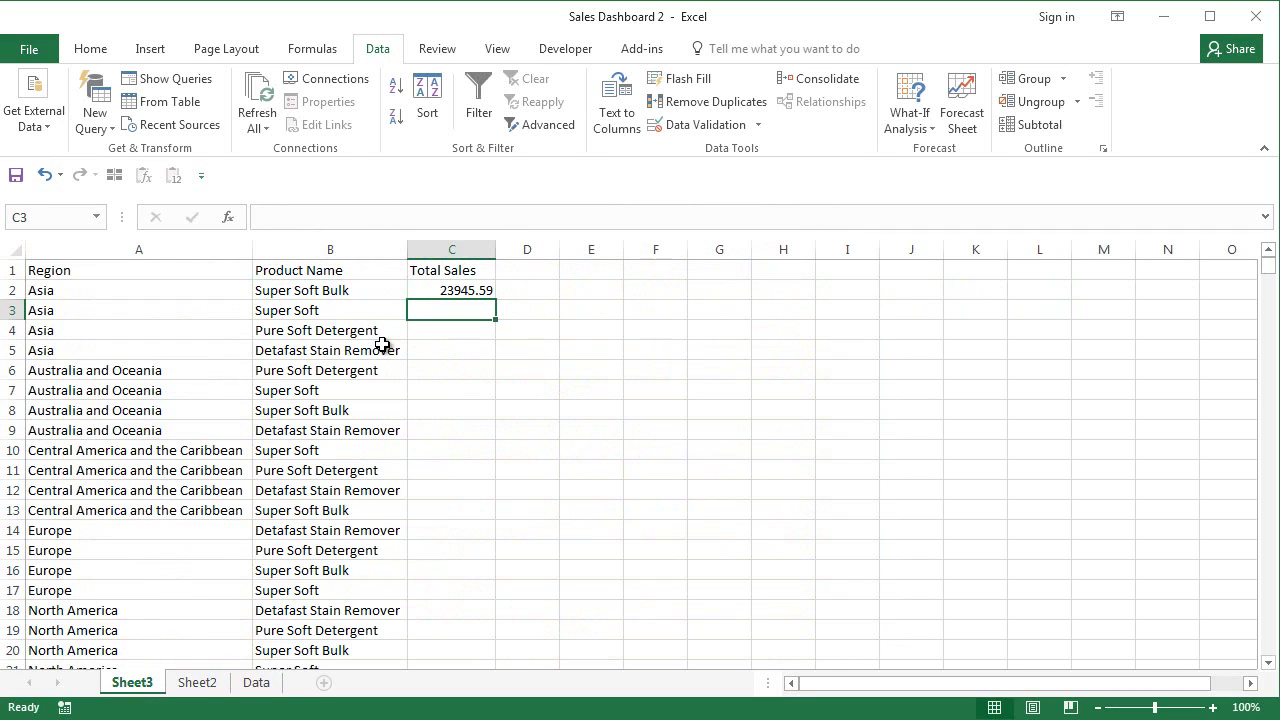
left_click(468, 291)
double_click(495, 297)
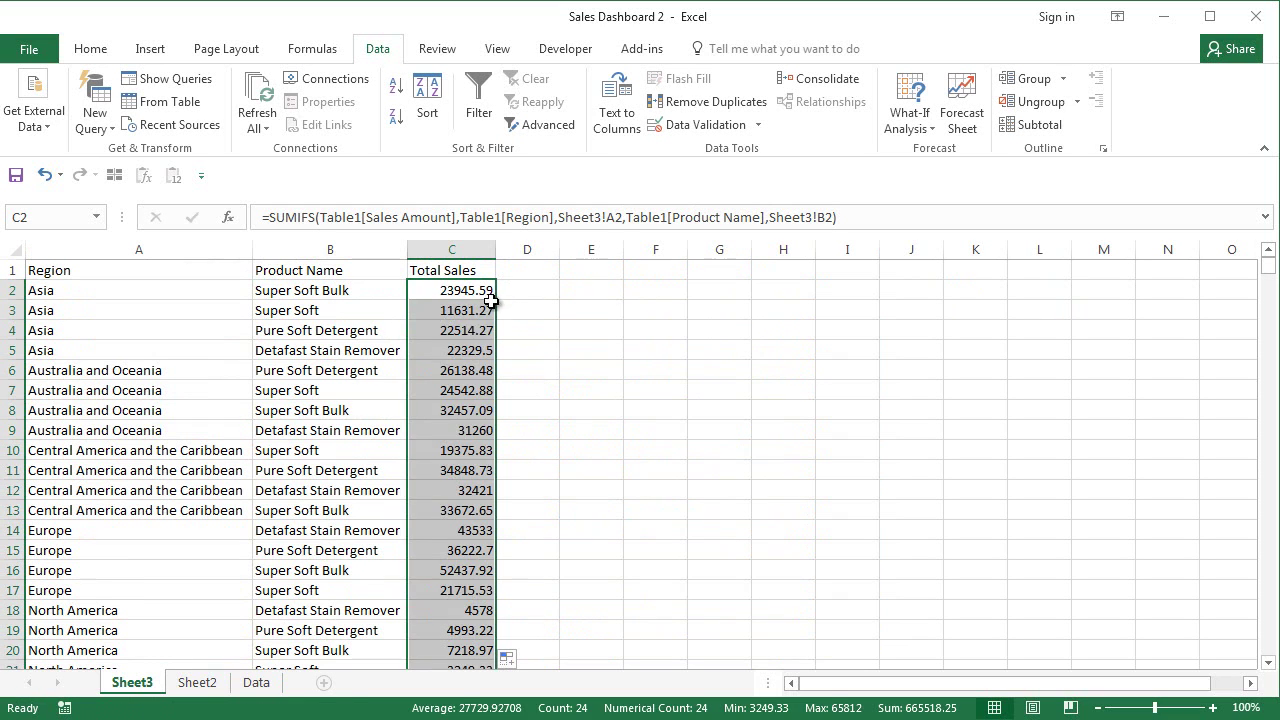
left_click(467, 371)
key("ctrl+Down")
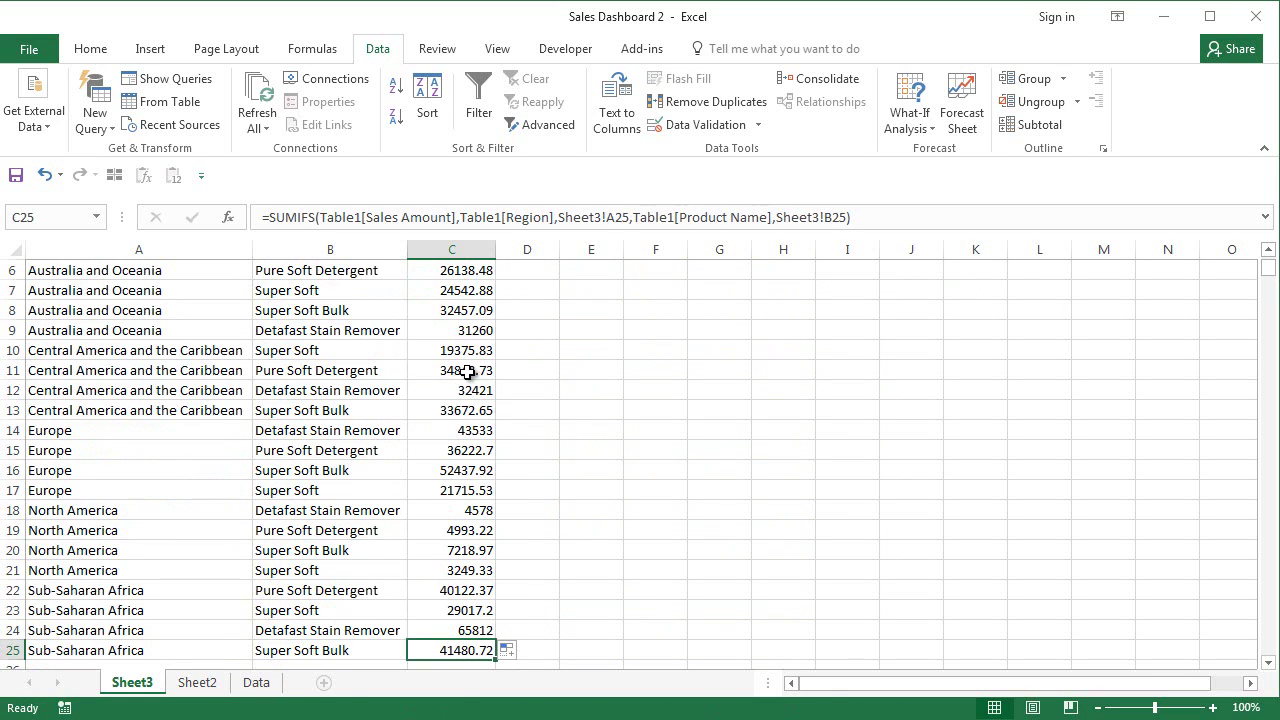
key("Left")
key("Up")
key("Up")
key("ctrl+Home")
Sort the A1:C25 table by Total Sales, largest to smallest, then go to the Data sheet.
key("Right")
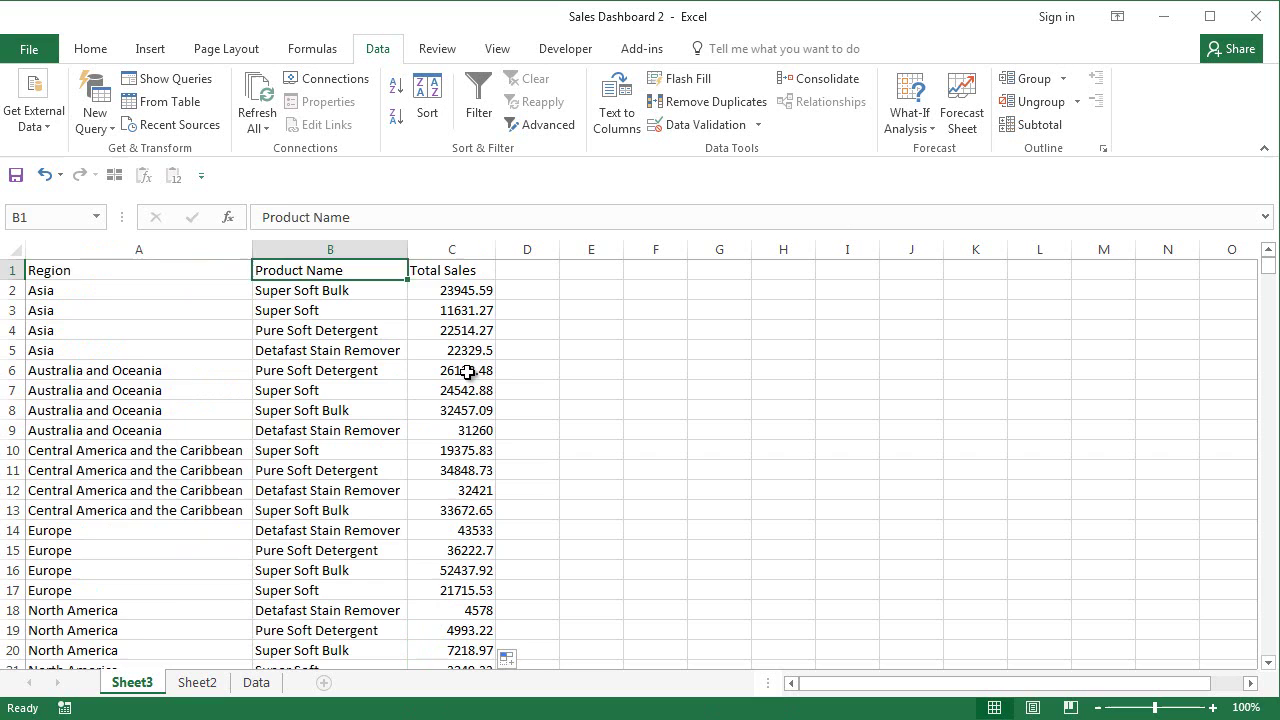
key("Left")
key("shift+Right")
key("shift+Right")
key("ctrl+shift+Down")
left_click(443, 116)
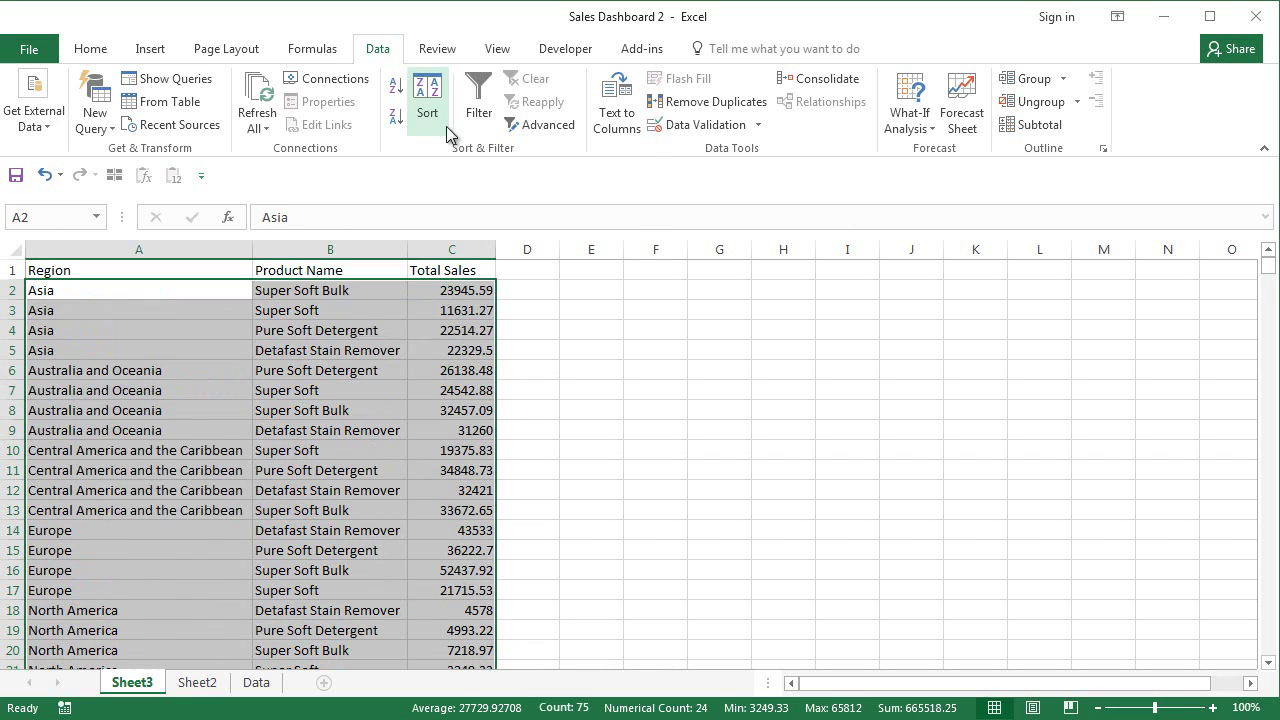
left_click(170, 234)
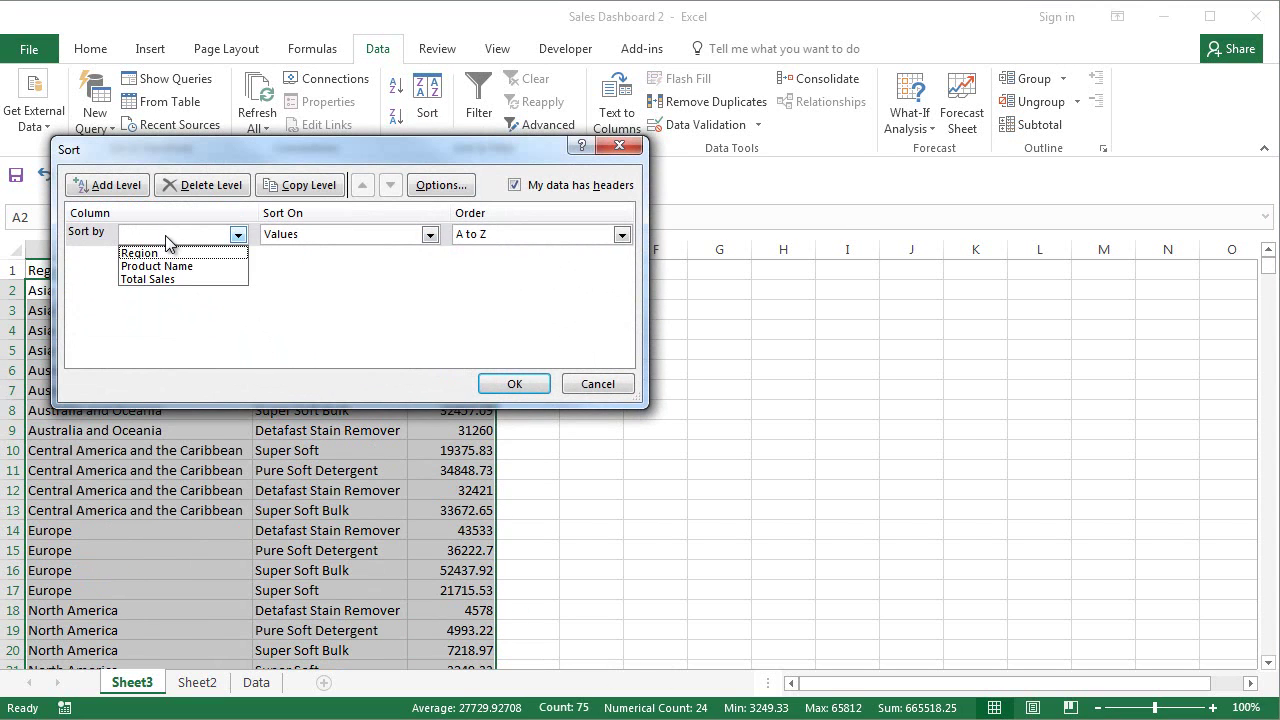
left_click(184, 280)
left_click(514, 384)
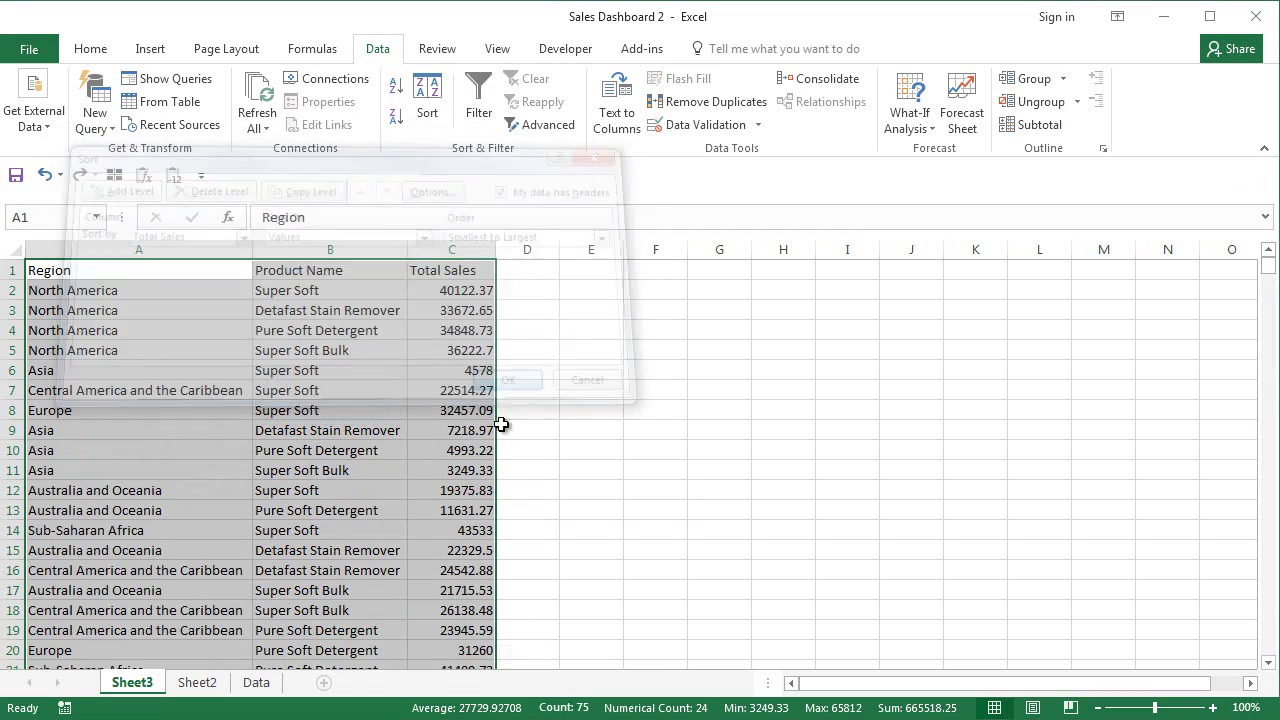
scroll(263, 470, "down", 7)
scroll(263, 470, "up", 7)
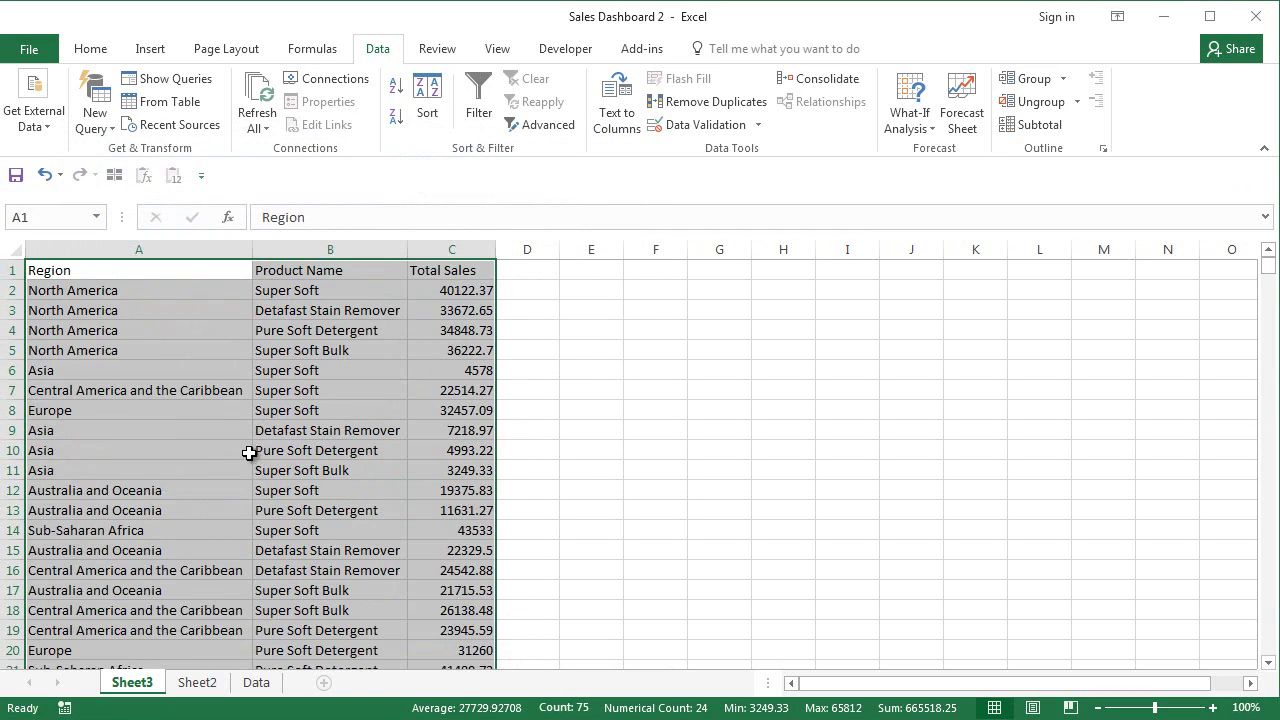
left_click(256, 682)
Back on Sheet3, select the top fifteen Total Sales values in C2:C16.
left_click(395, 410)
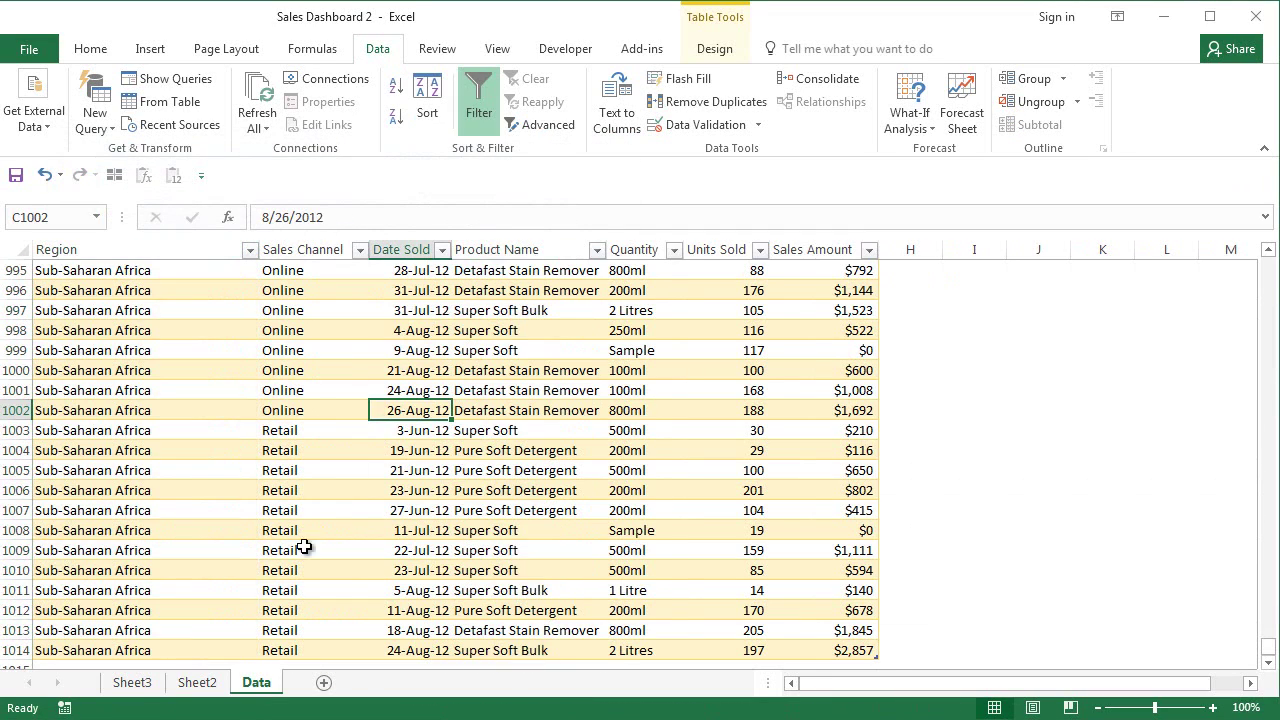
left_click(131, 682)
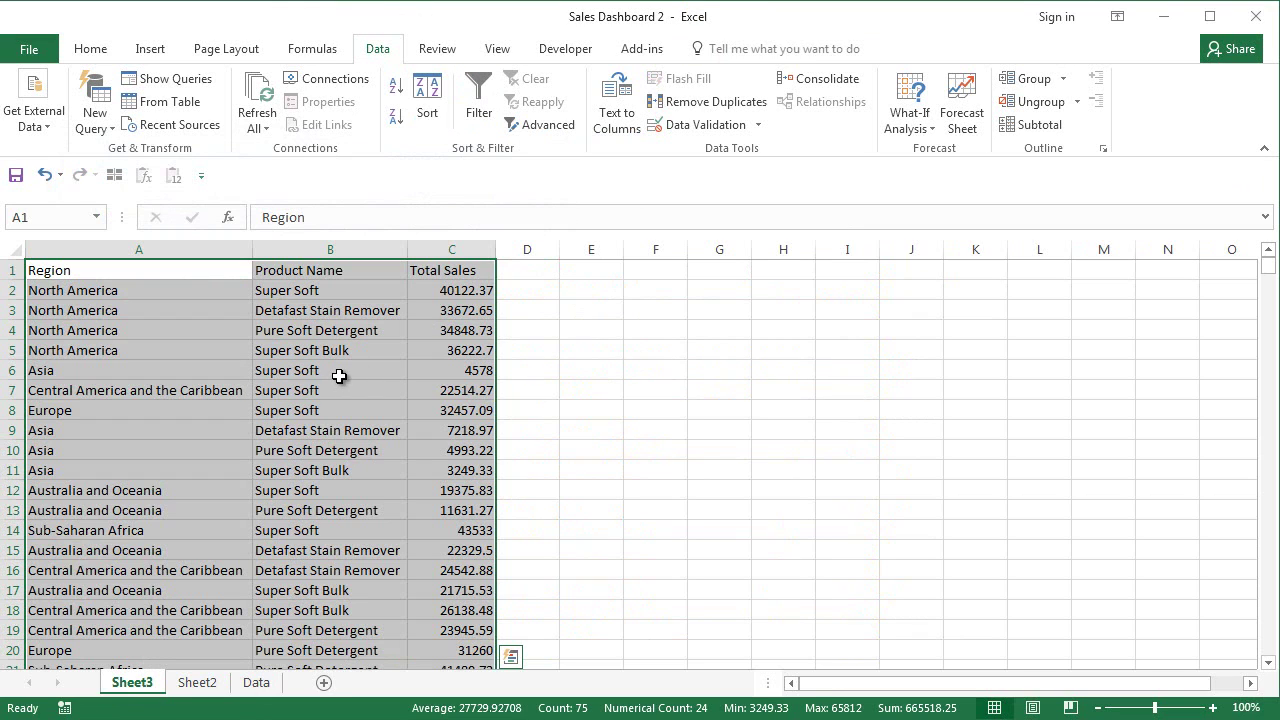
left_click(471, 289)
left_click_drag(467, 370, 455, 570)
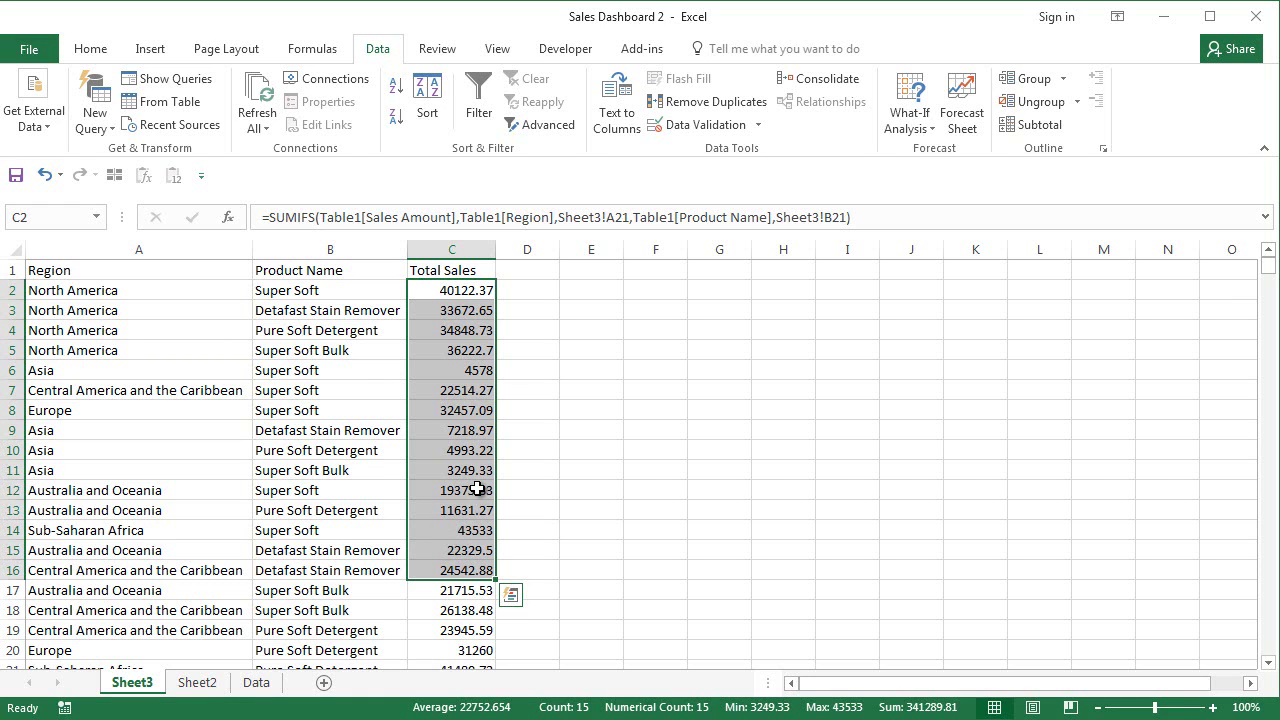
Compare those totals against the pivot table's sales values on Sheet2.
left_click(197, 682)
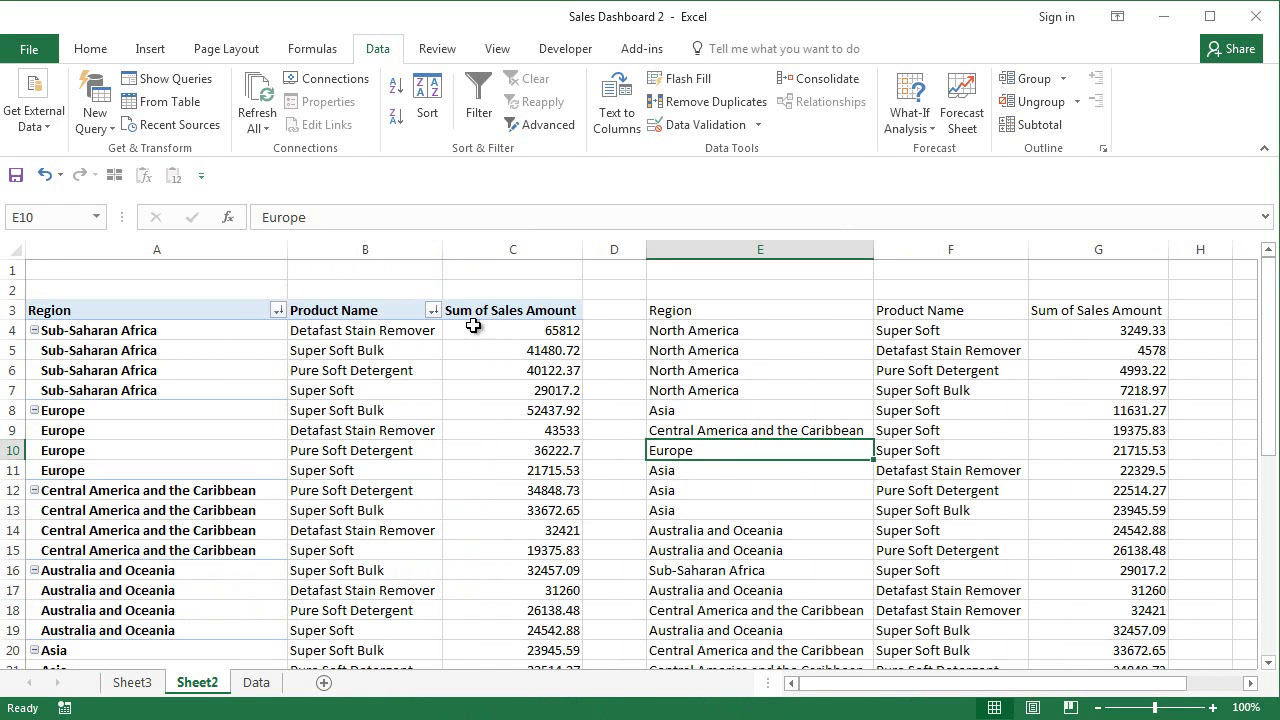
left_click_drag(535, 350, 537, 470)
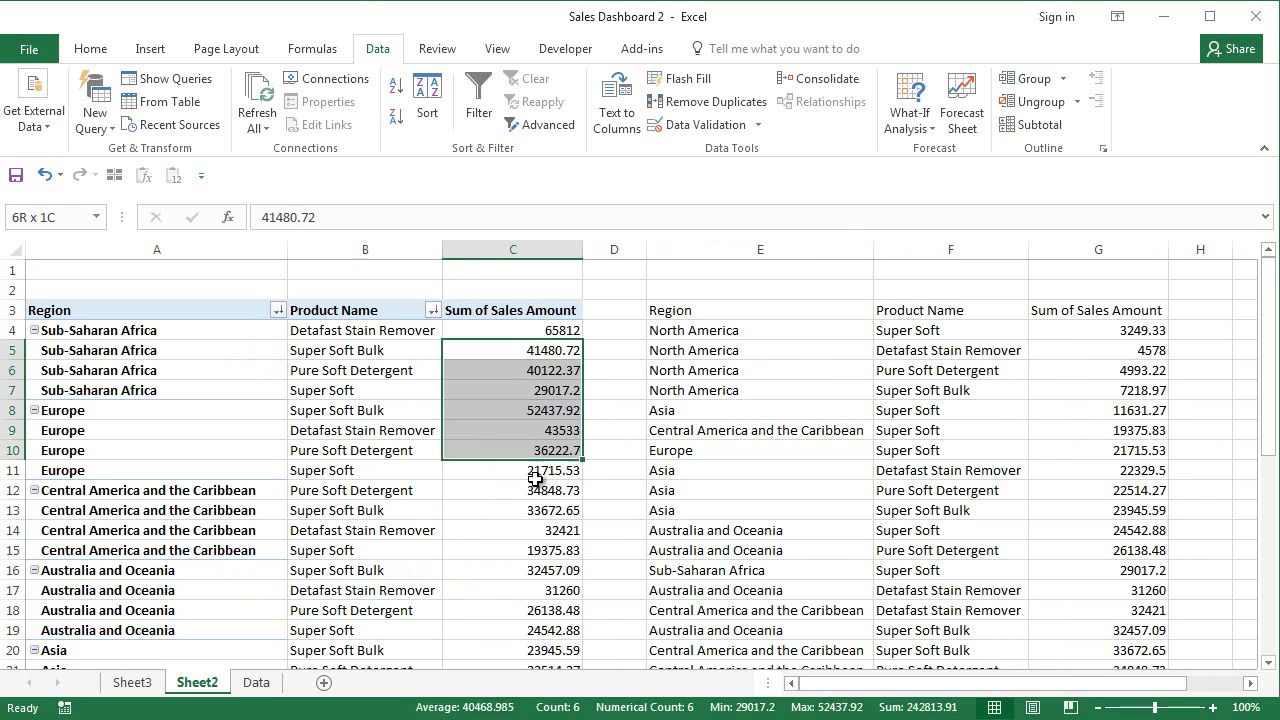
left_click(225, 362)
left_click(290, 370)
key("ctrl+space")
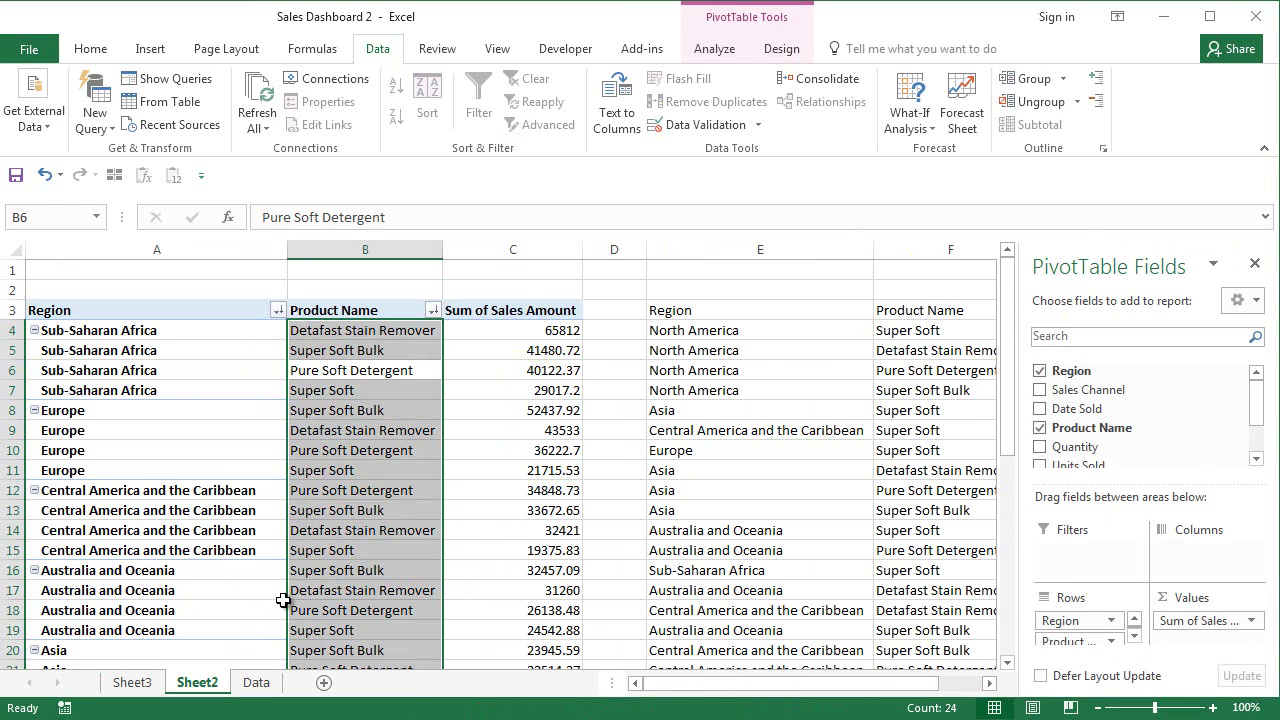
left_click(365, 537)
Return to Sheet3, where North America Super Soft leads at 40122.37.
left_click(134, 682)
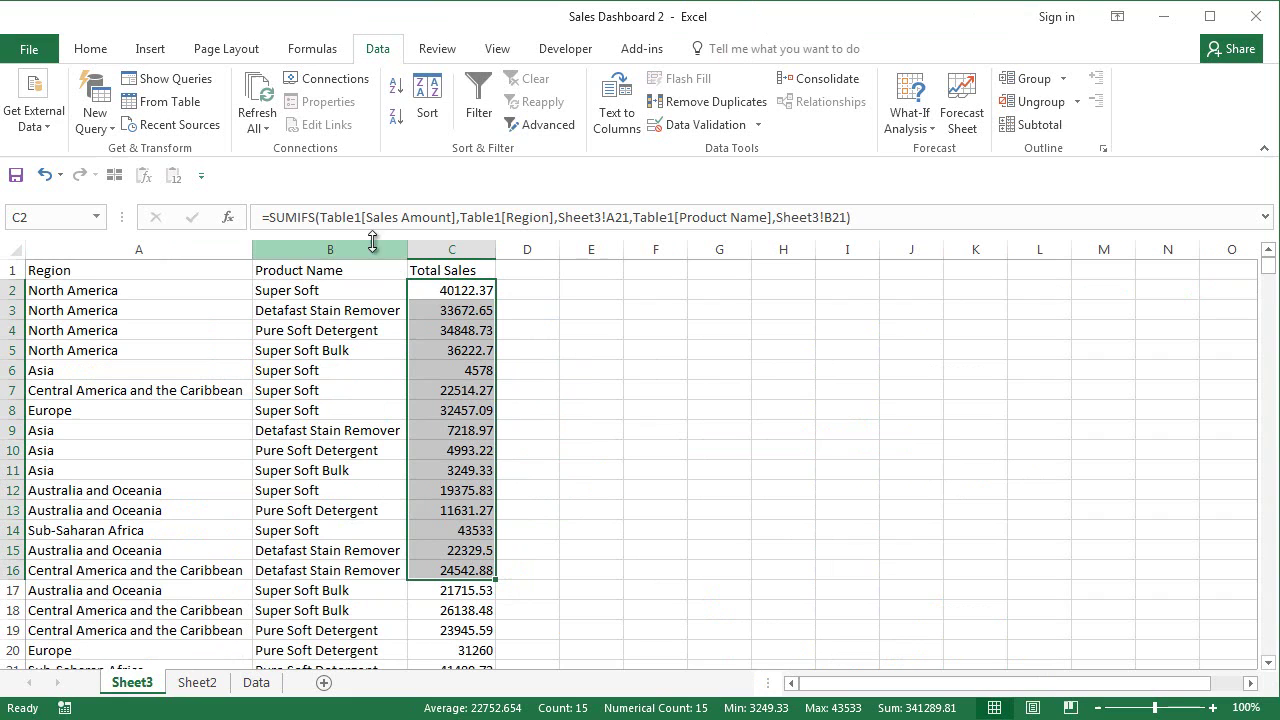
left_click(465, 292)
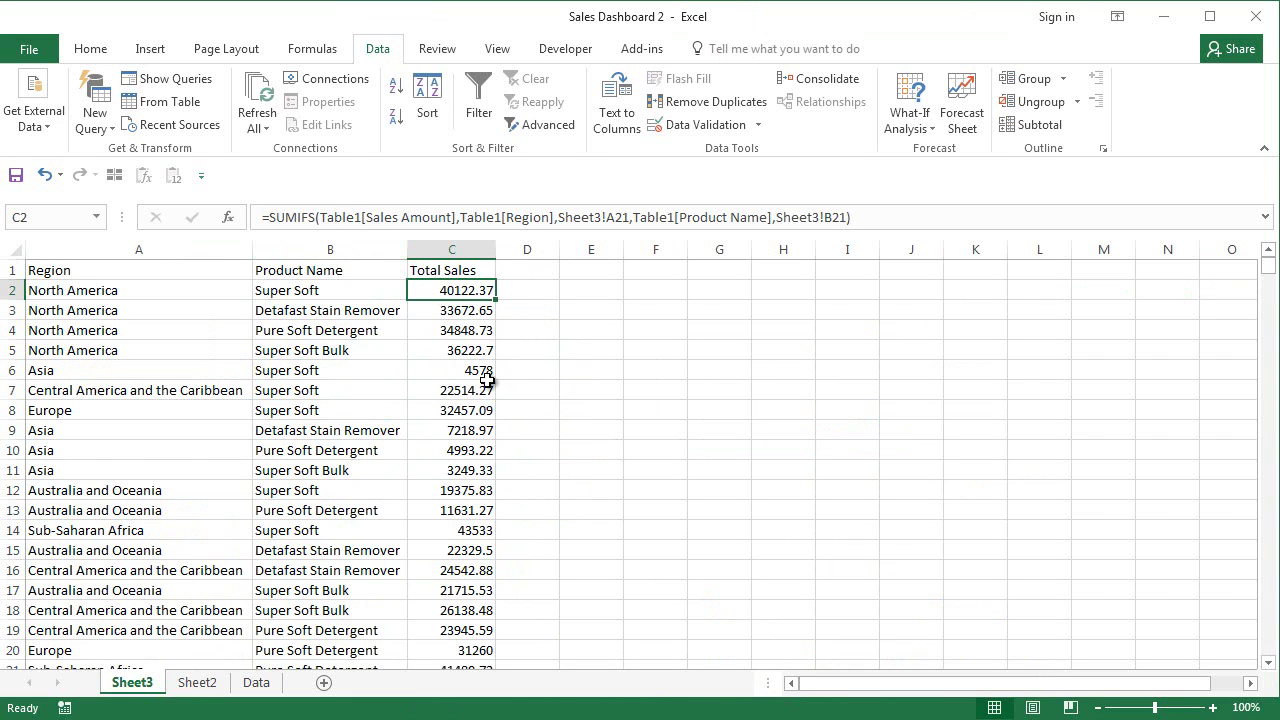
left_click(257, 683)
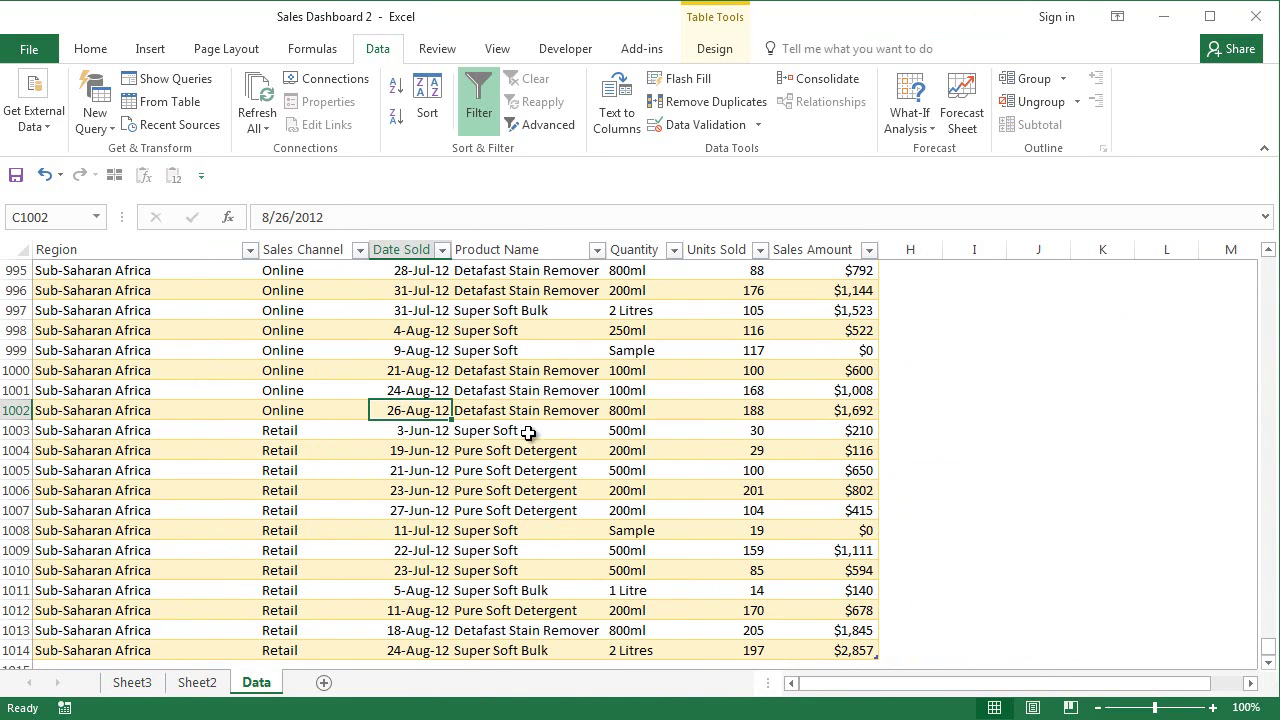
left_click(160, 688)
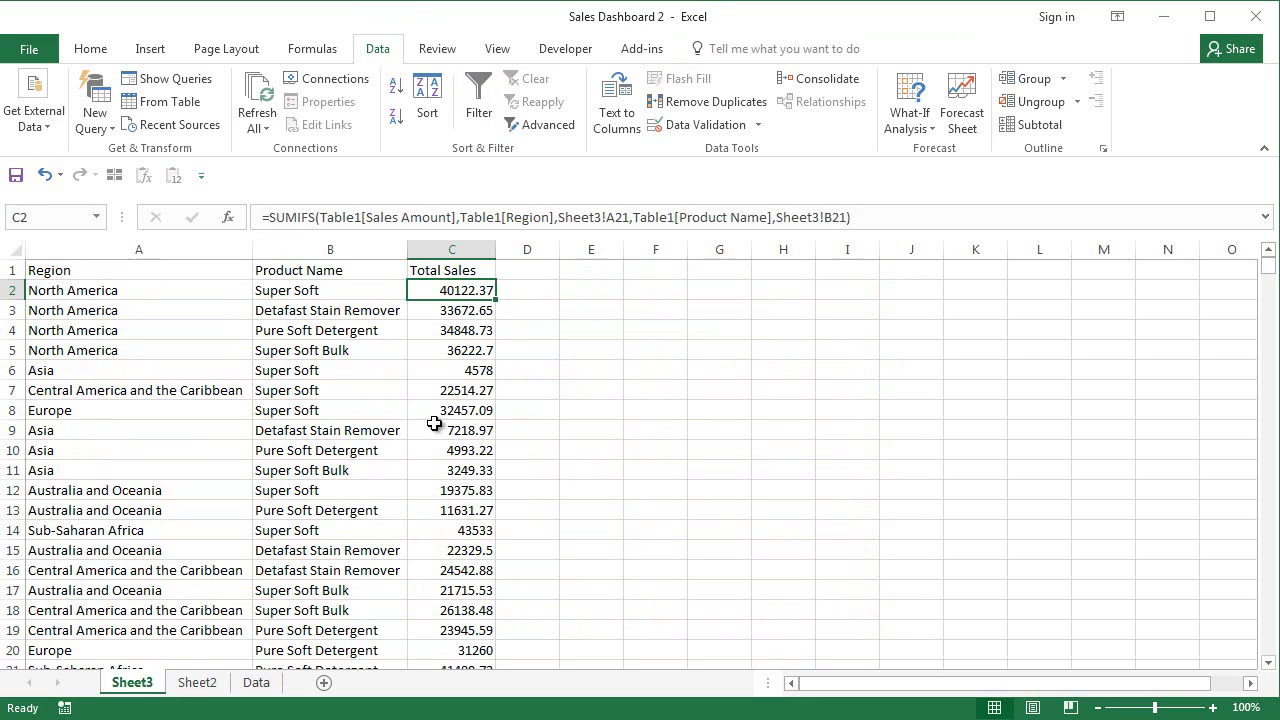